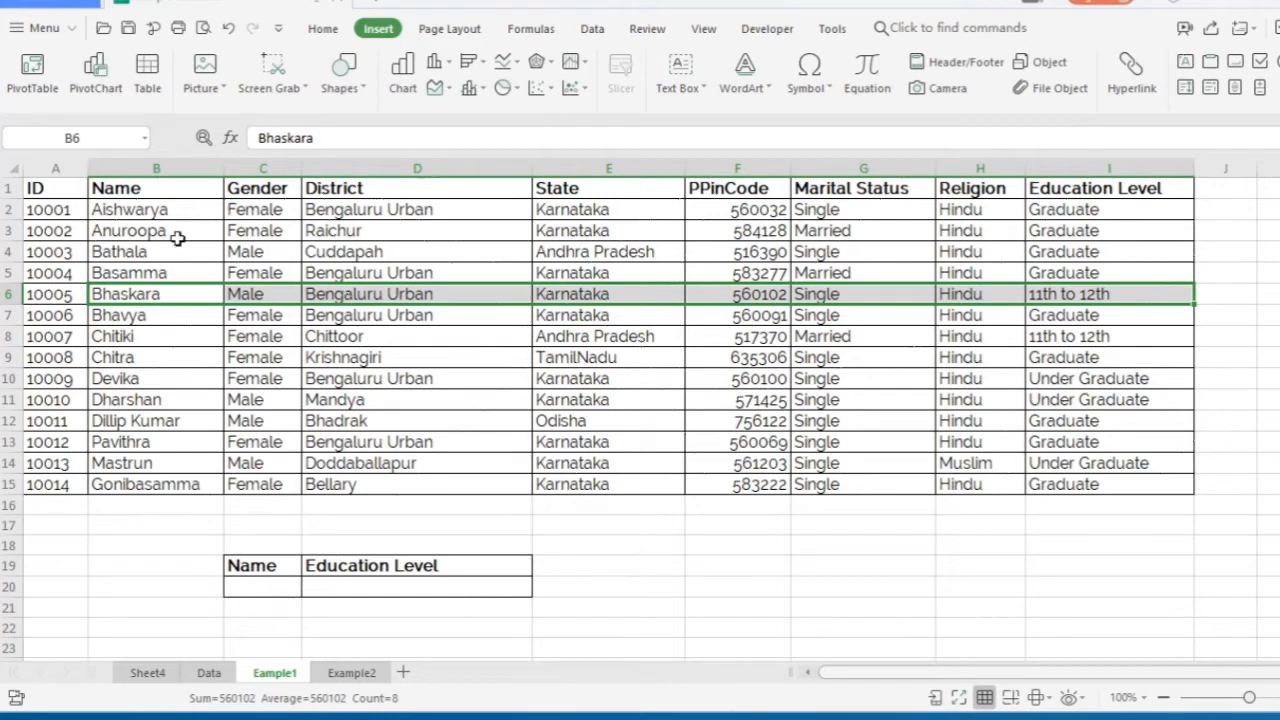
{"action": "left_click", "coordinate": [147, 297]}
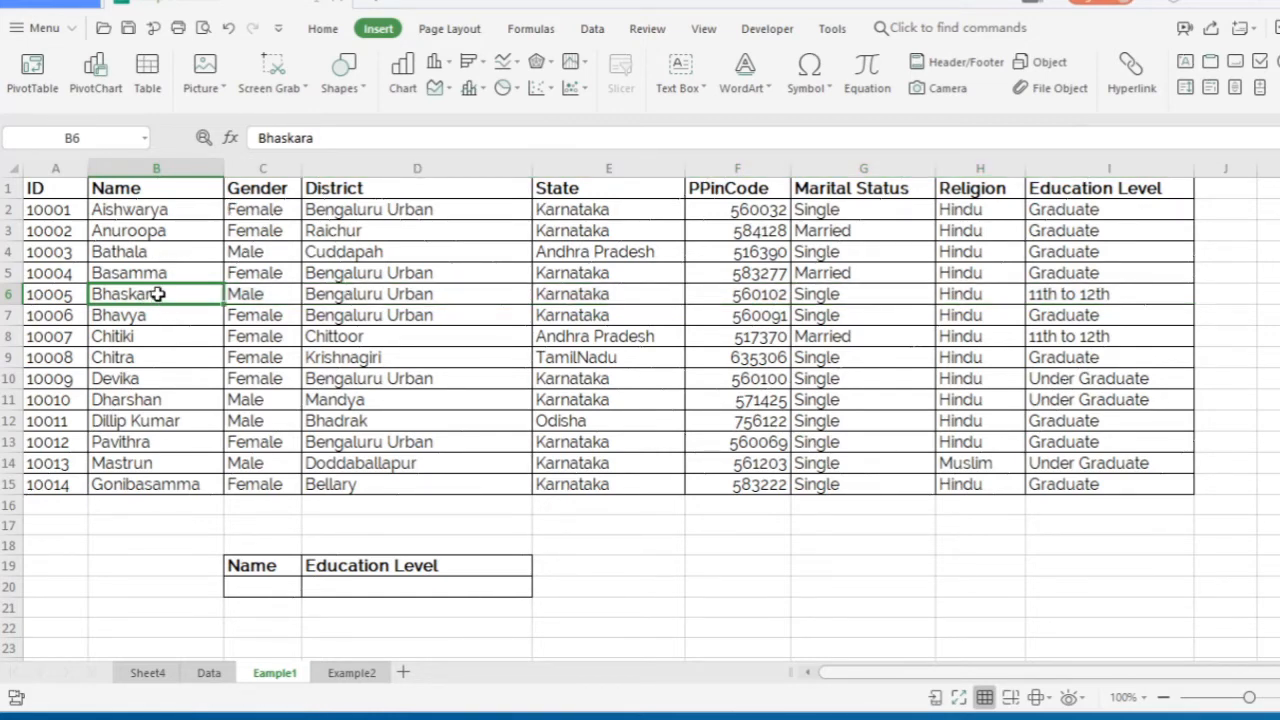
{"action": "left_click_drag", "start_coordinate": [157, 294], "coordinate": [1056, 294]}
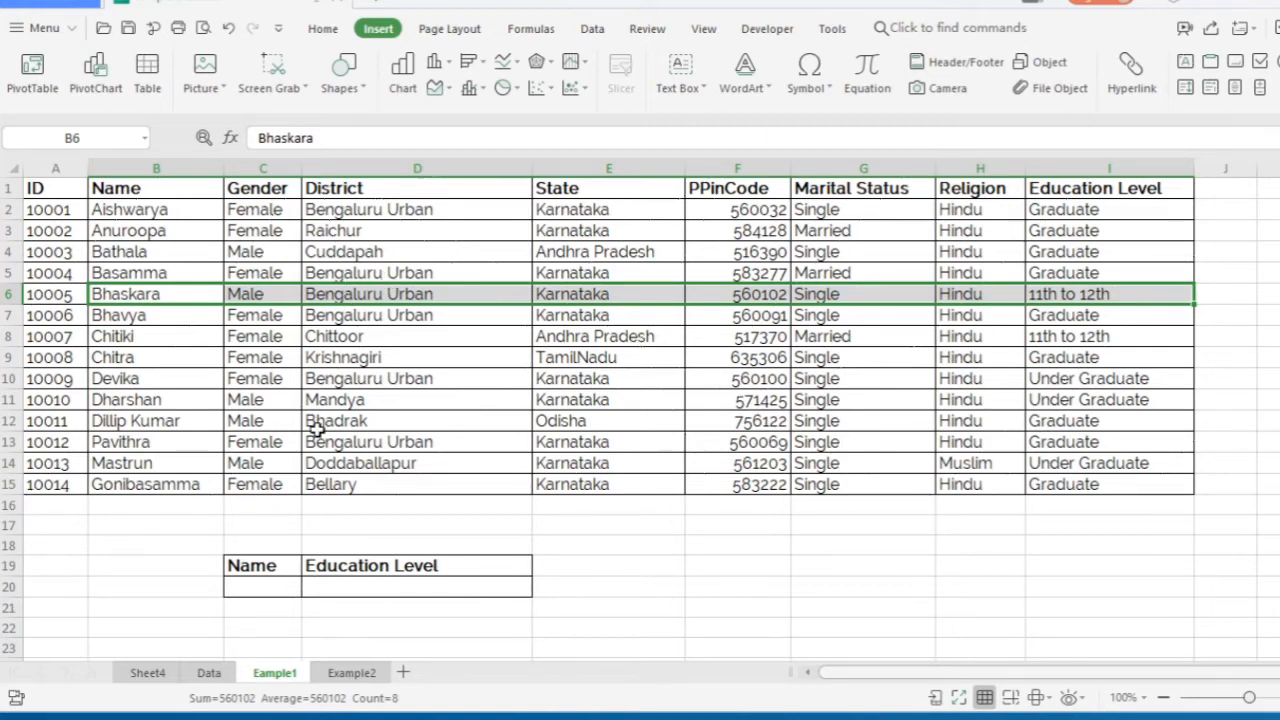
{"action": "left_click", "coordinate": [192, 449]}
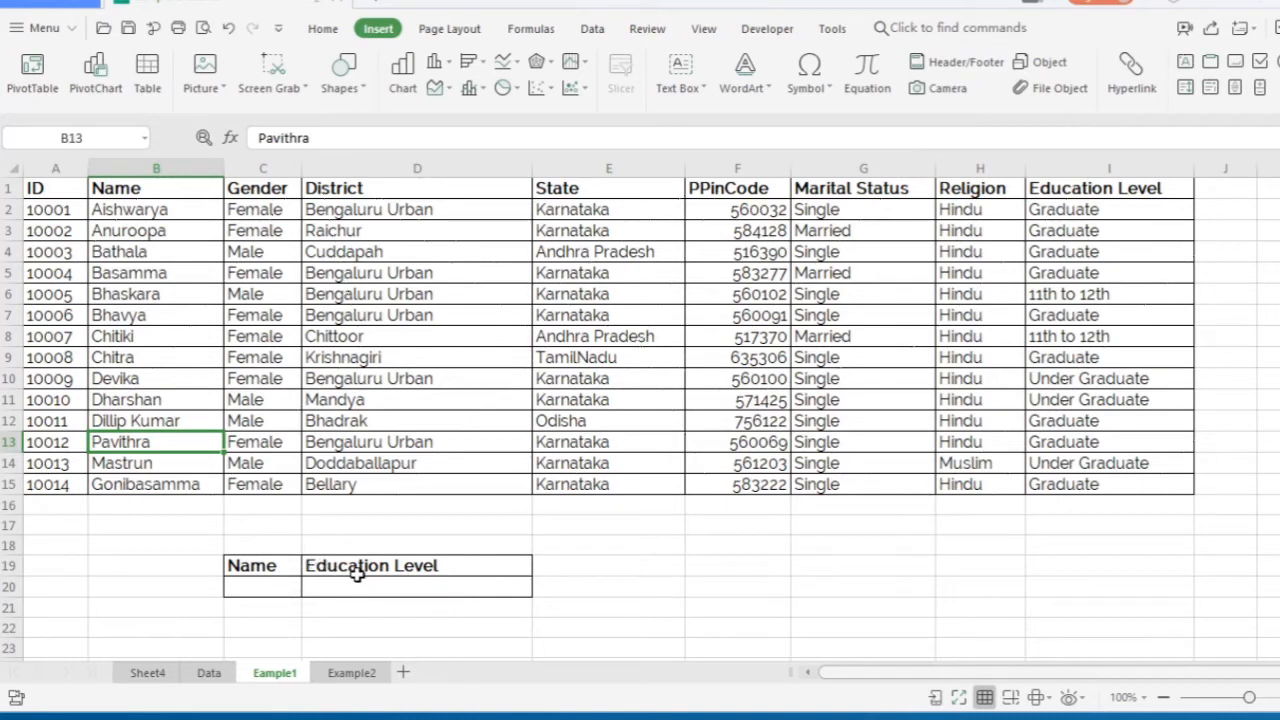
{"action": "left_click", "coordinate": [268, 583]}
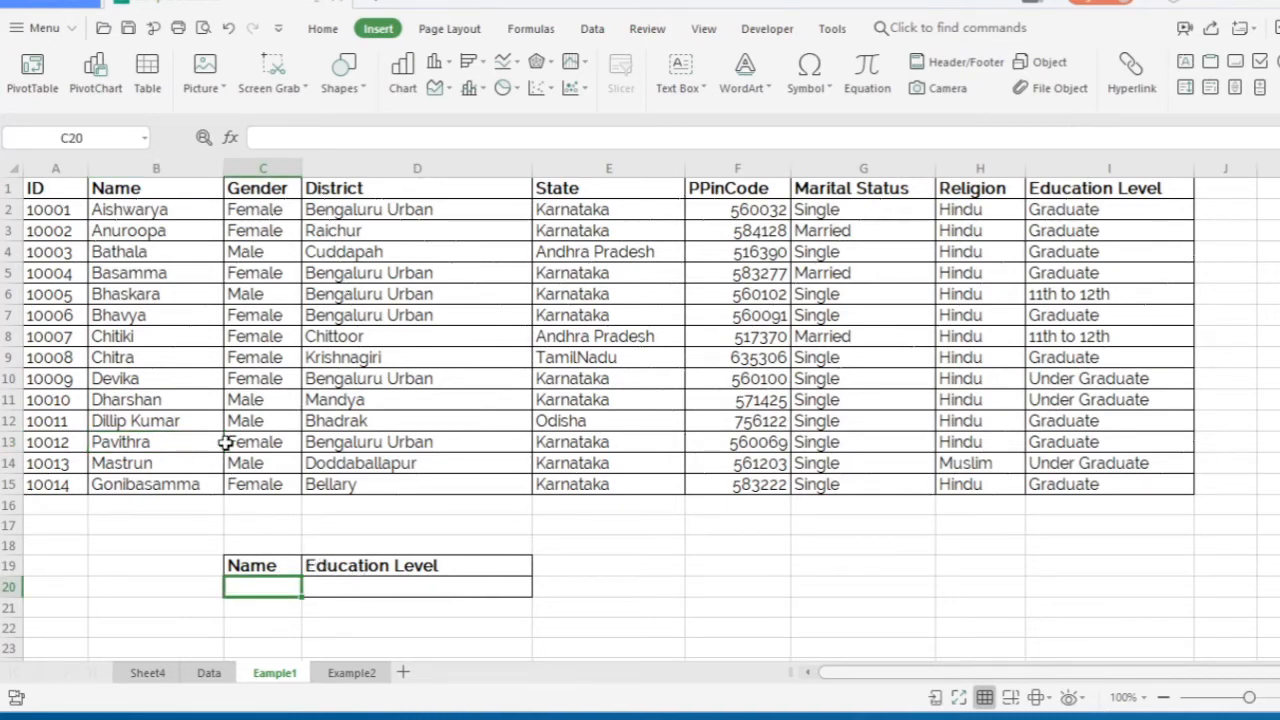
Step: Copy the name in cell B6 into the empty Name cell C20 of the lookup table
{"action": "left_click", "coordinate": [180, 298]}
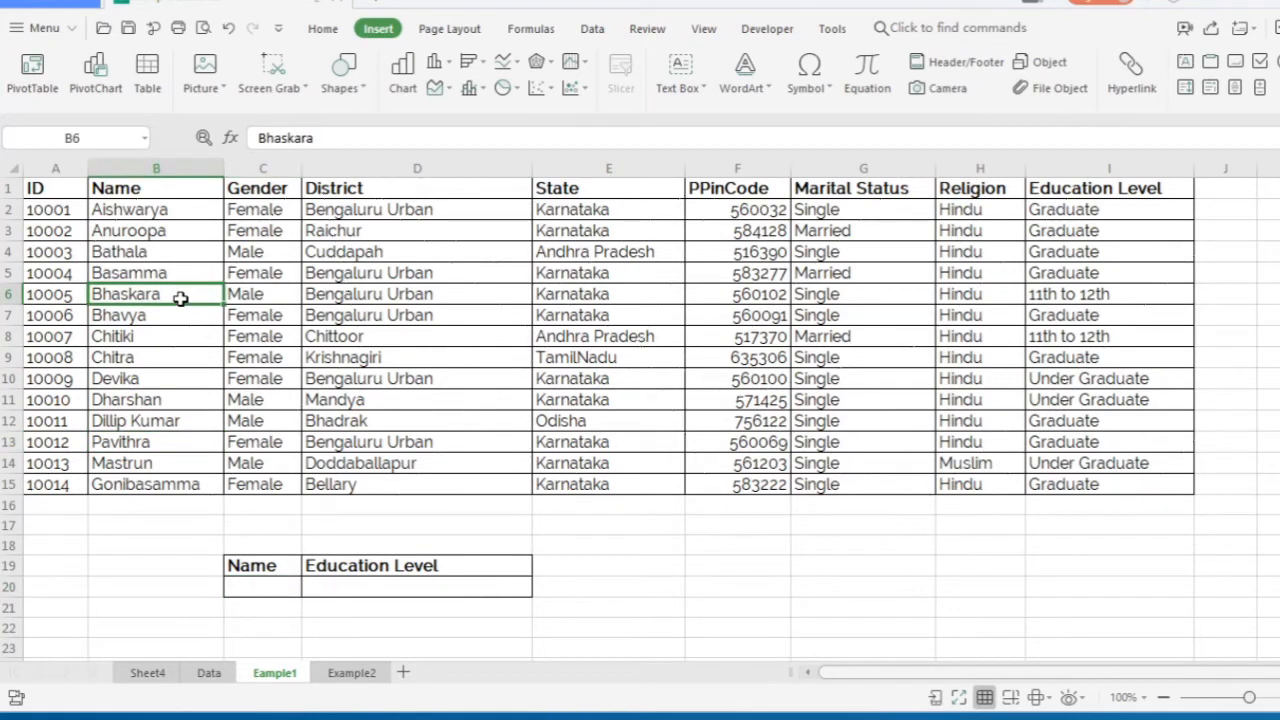
{"action": "left_click", "coordinate": [271, 587]}
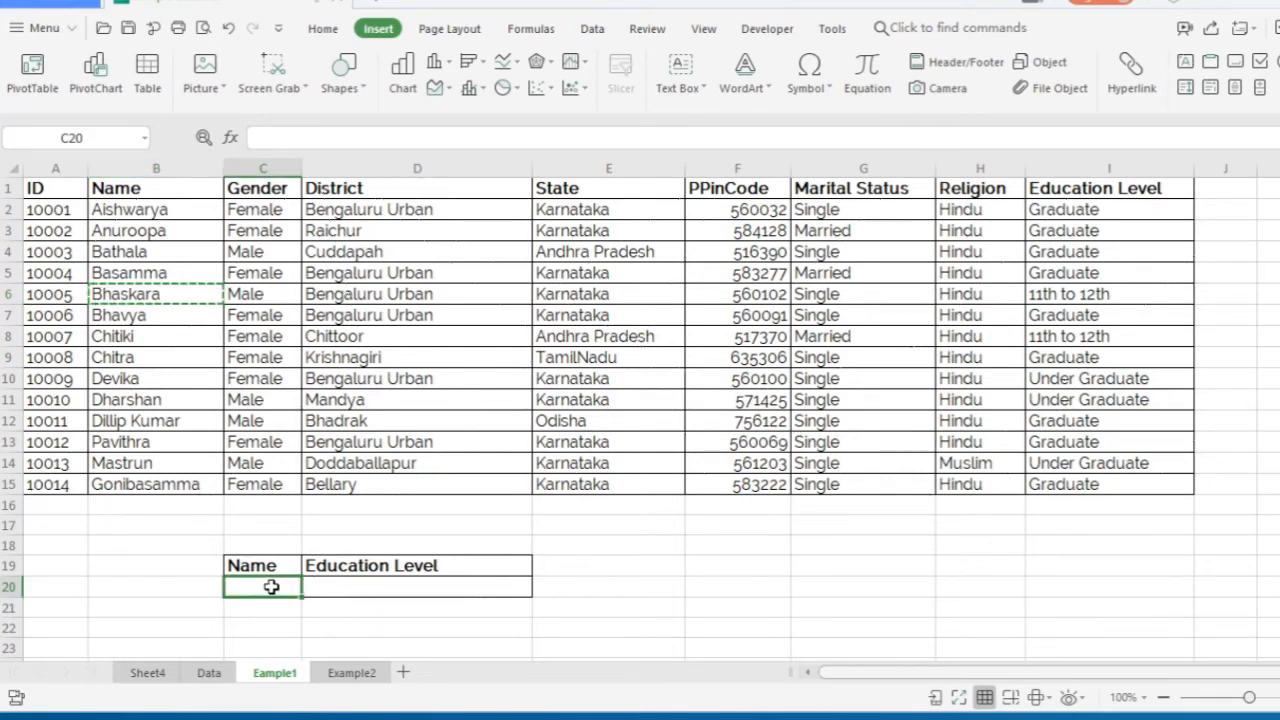
{"action": "type", "text": "Bhaskara"}
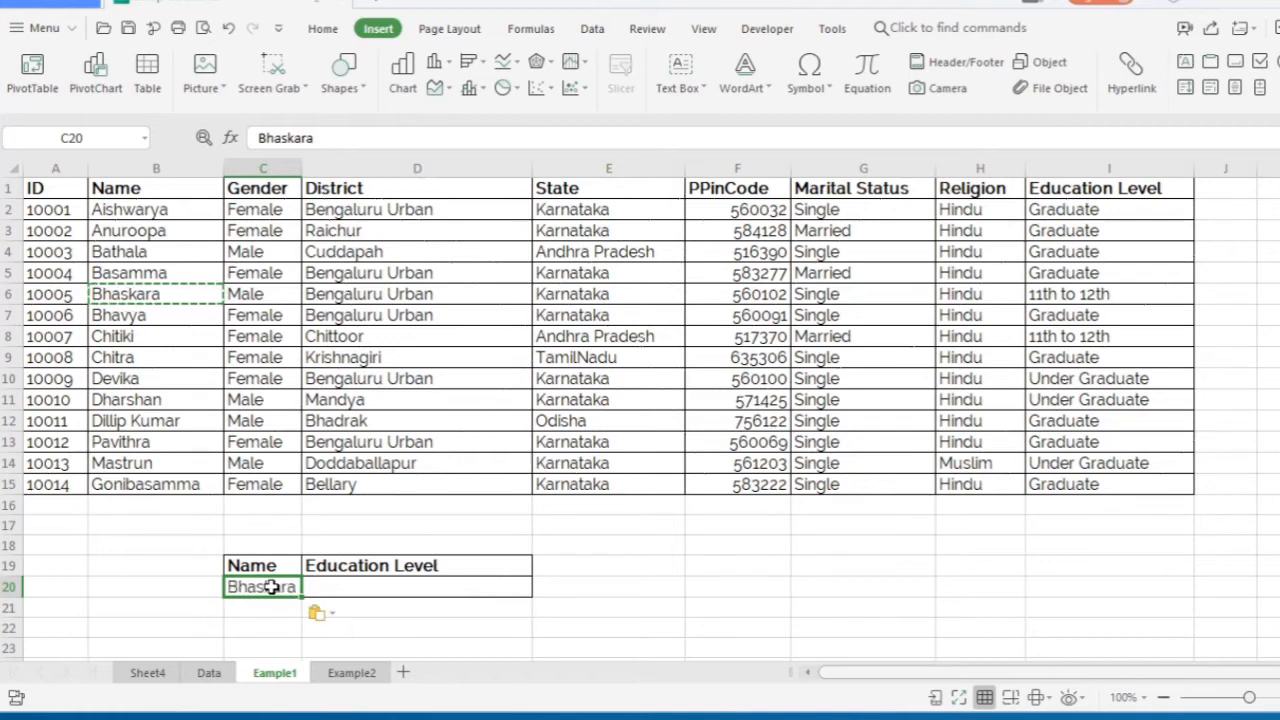
Step: Start a VLOOKUP formula in the Education Level cell D20 with C20 as the lookup value
{"action": "left_click", "coordinate": [371, 587]}
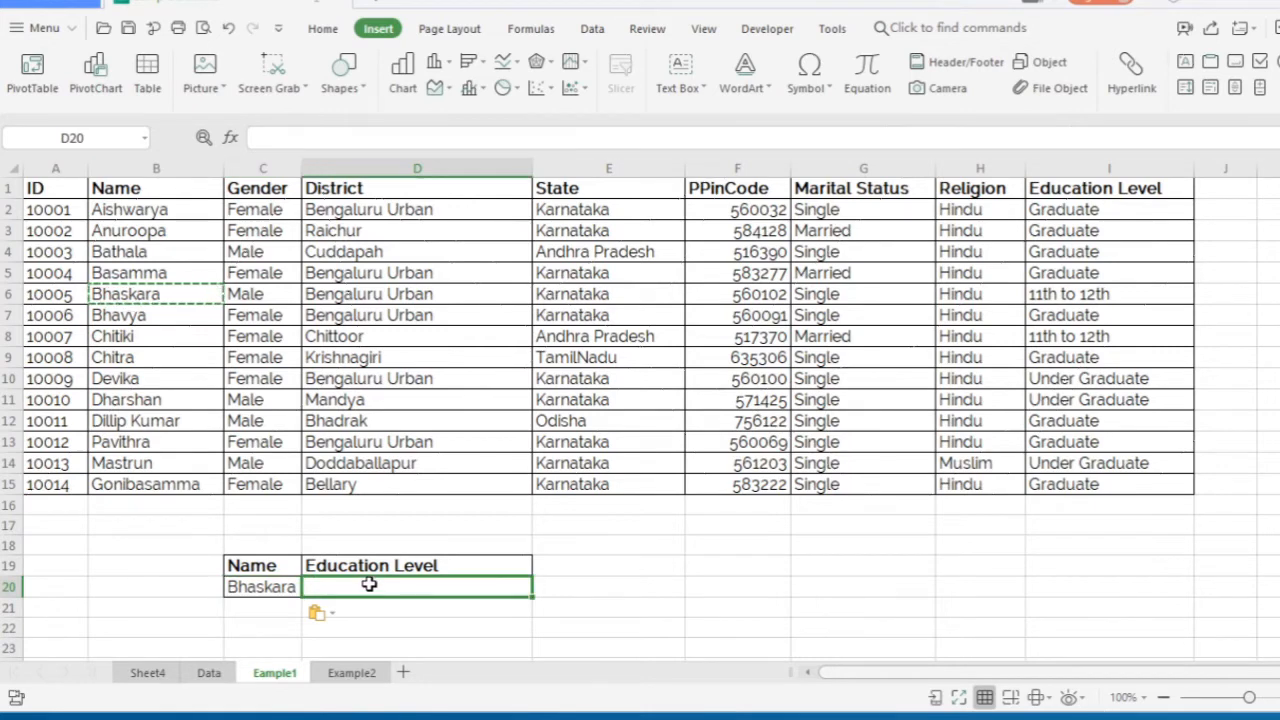
{"action": "left_click", "coordinate": [260, 137]}
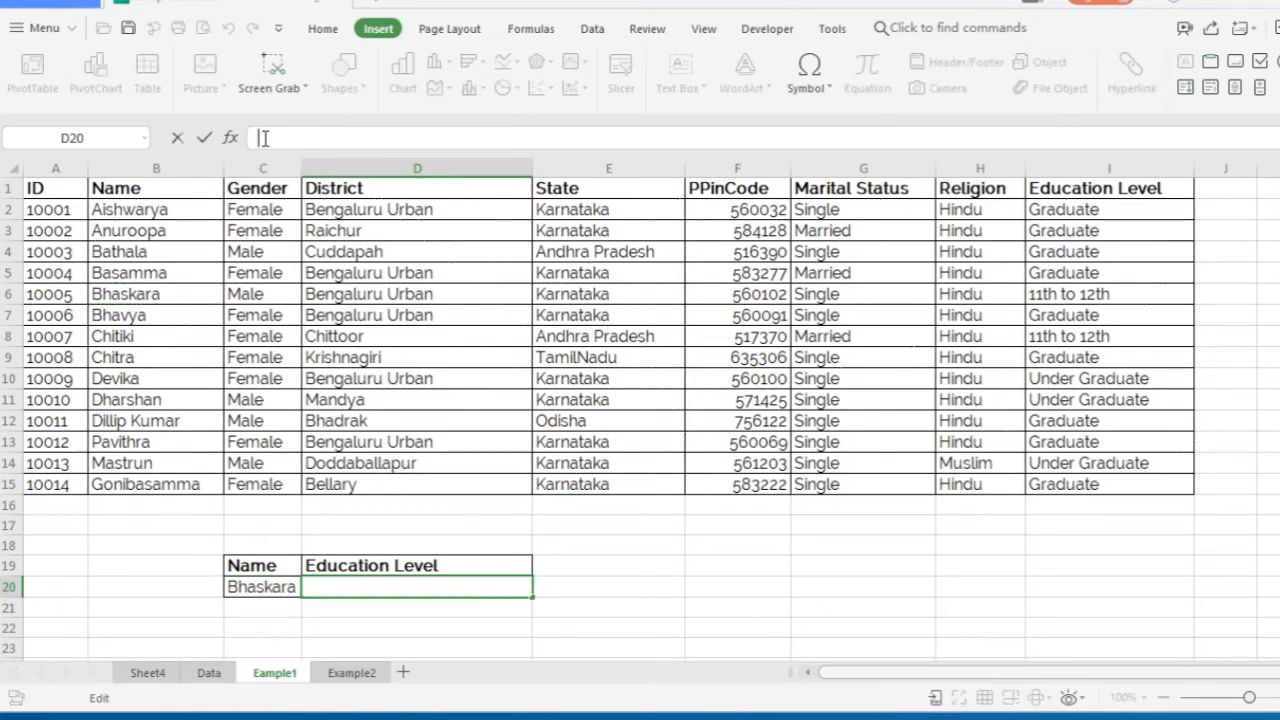
{"action": "type", "text": "="}
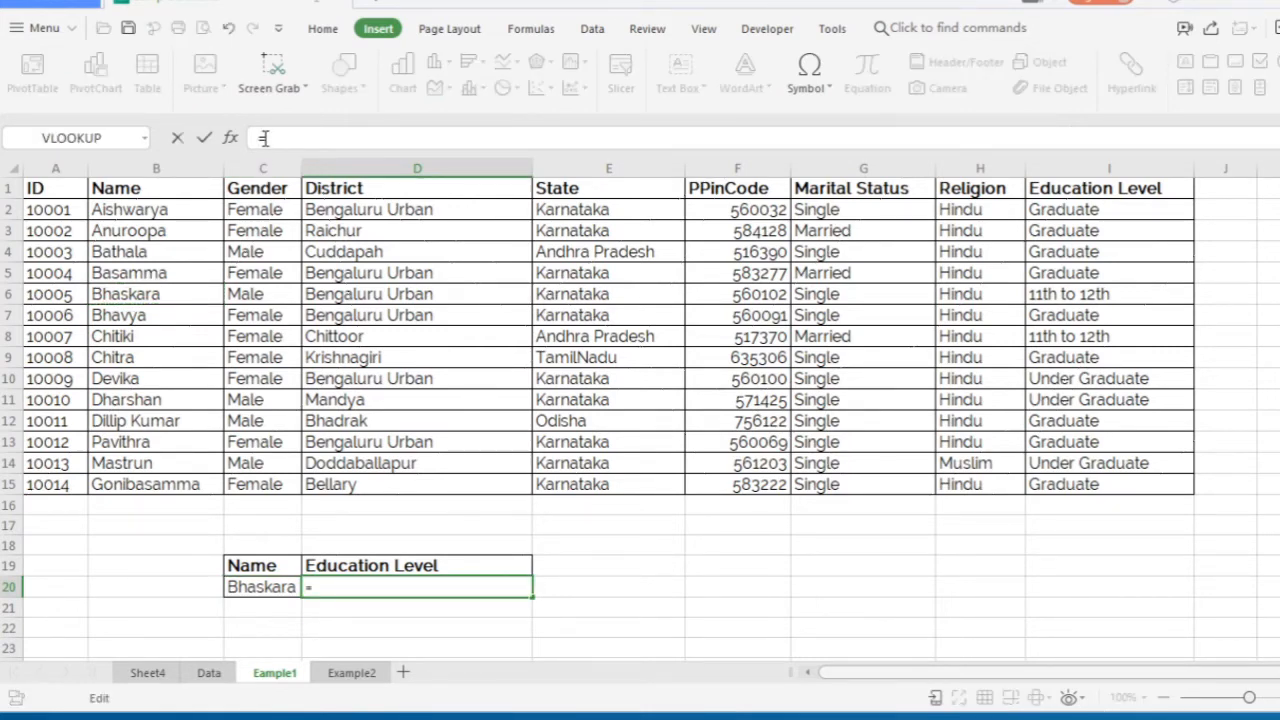
{"action": "type", "text": "vlookup"}
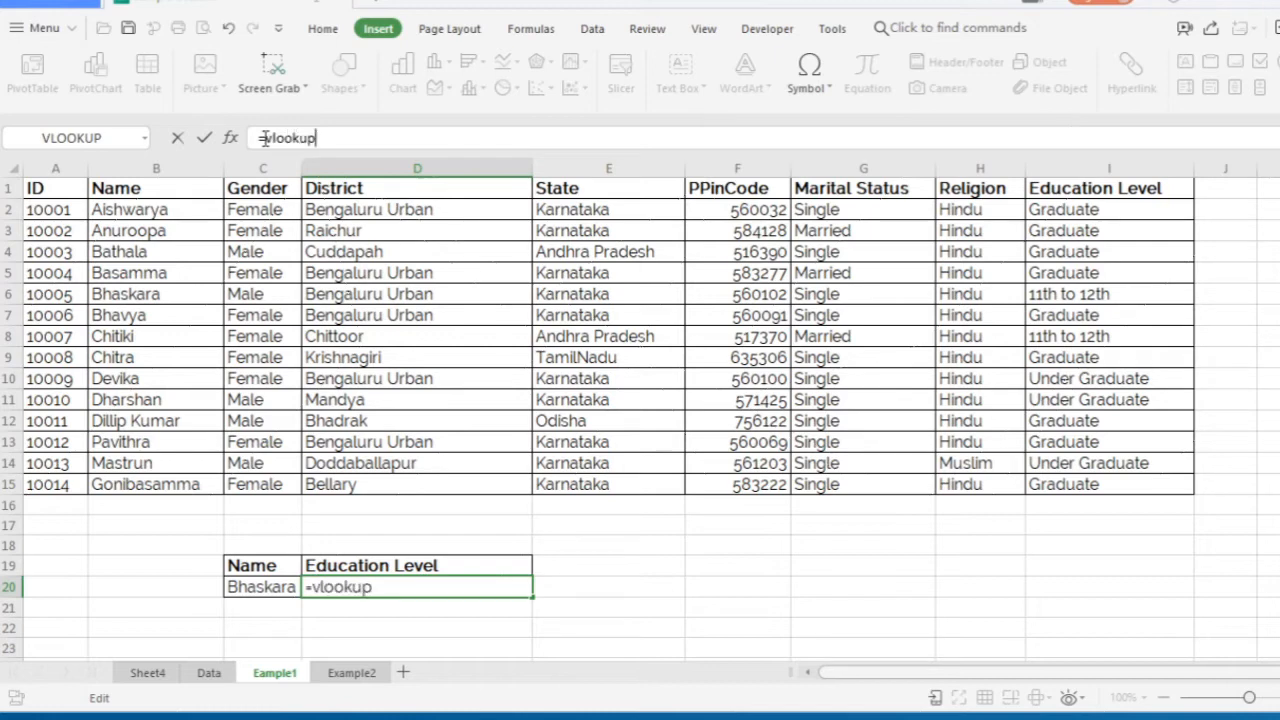
{"action": "type", "text": "("}
{"action": "left_click", "coordinate": [268, 588]}
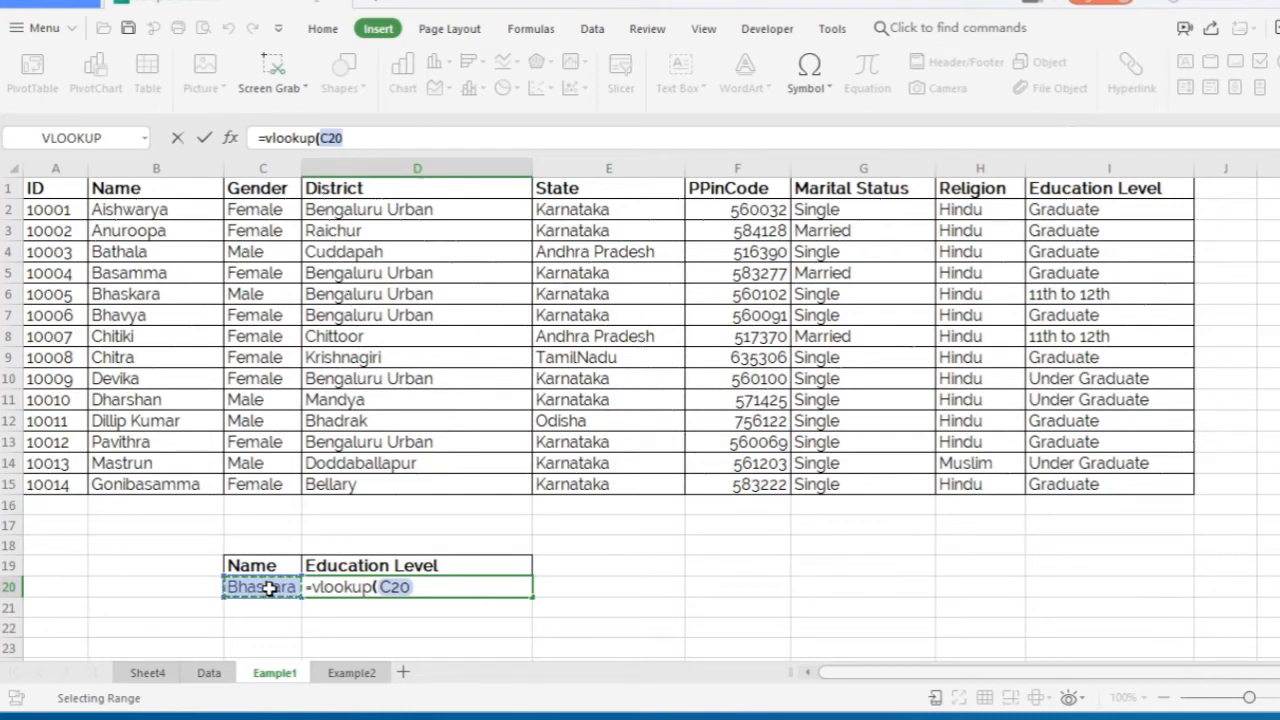
{"action": "type", "text": ","}
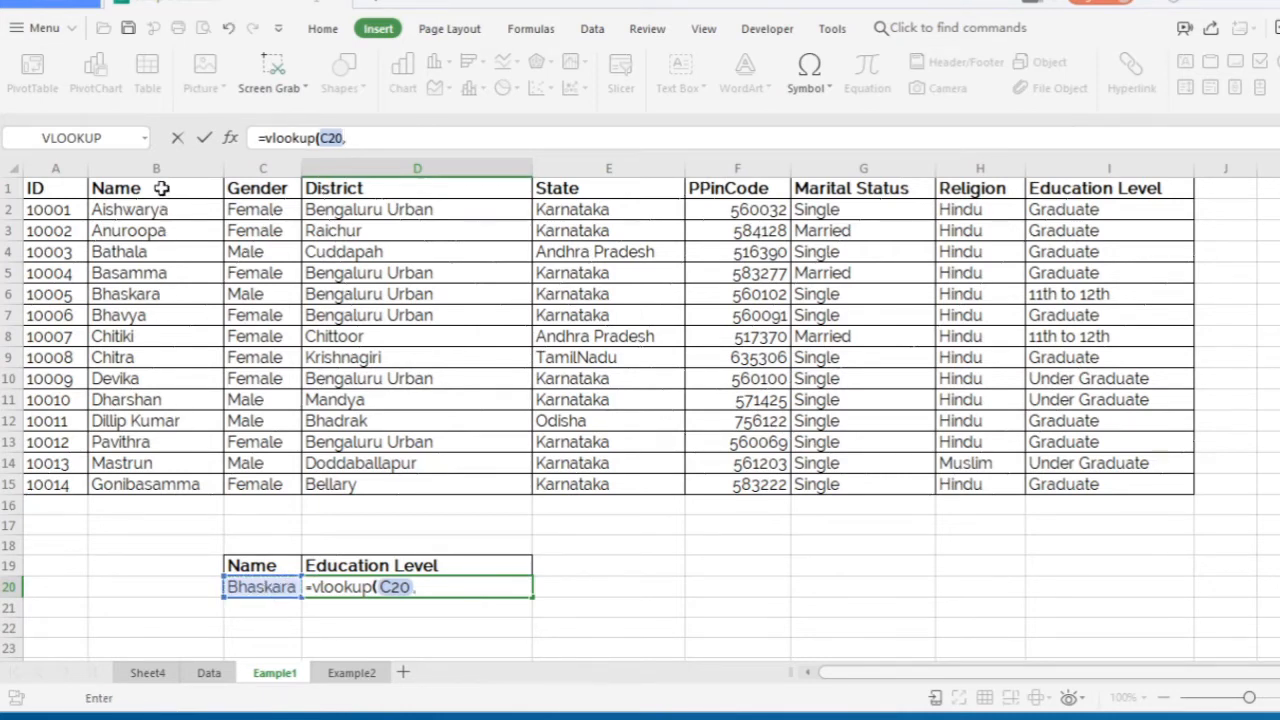
Step: Complete the VLOOKUP in D20 with table range B1:I15, column index 8 and exact match FALSE
{"action": "mouse_move", "coordinate": [160, 189]}
{"action": "left_mouse_down"}
{"action": "mouse_move", "coordinate": [262, 295]}
{"action": "mouse_move", "coordinate": [540, 397]}
{"action": "mouse_move", "coordinate": [1115, 464]}
{"action": "mouse_move", "coordinate": [1140, 481]}
{"action": "left_mouse_up"}
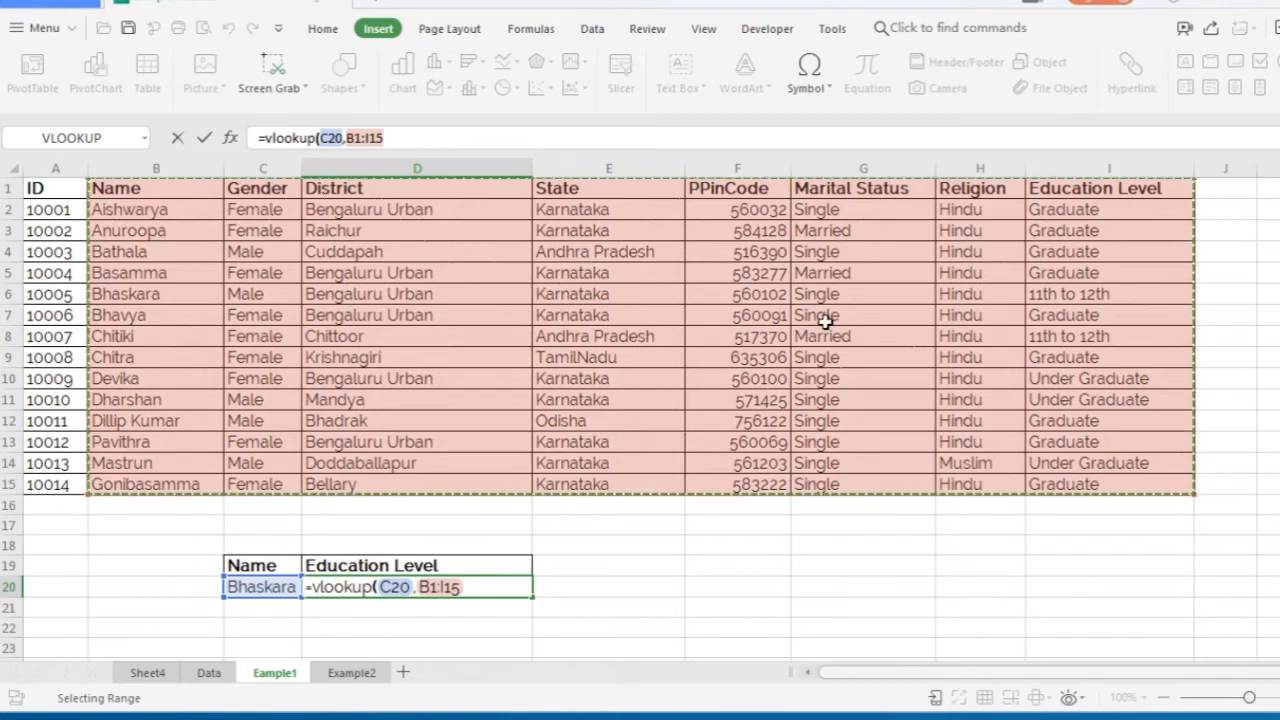
{"action": "type", "text": ","}
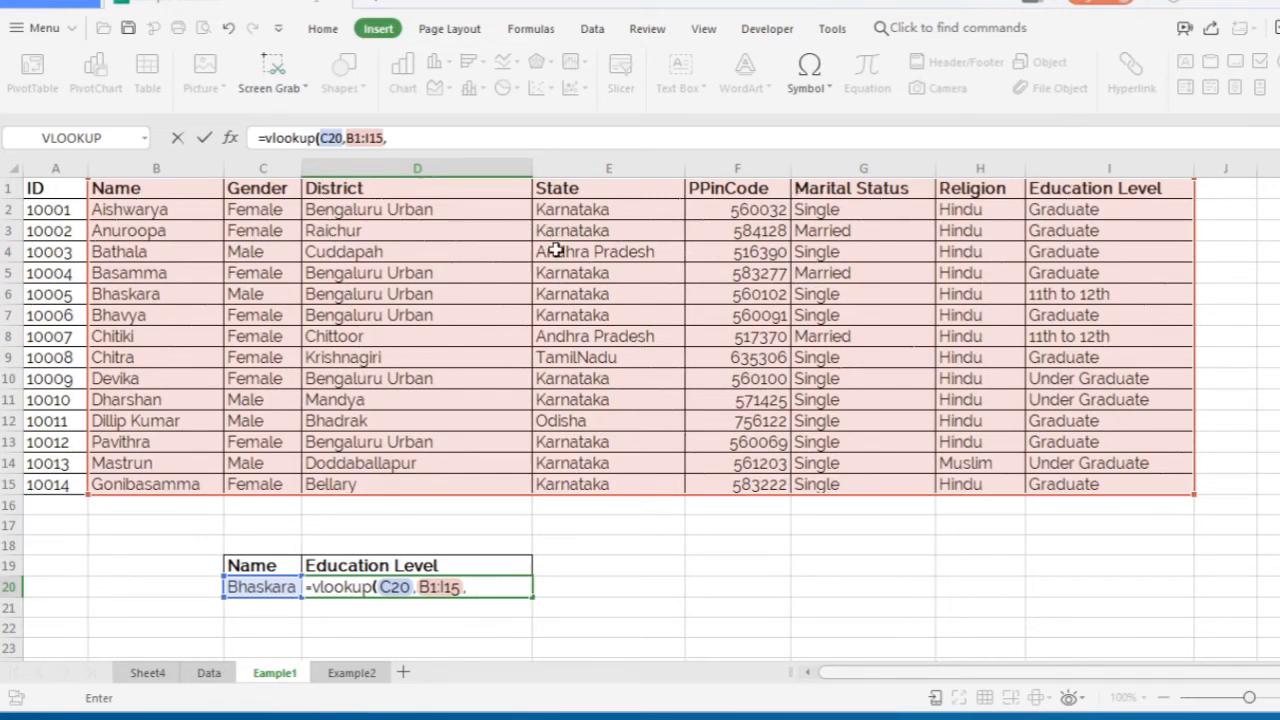
{"action": "type", "text": "8,"}
{"action": "type", "text": "false"}
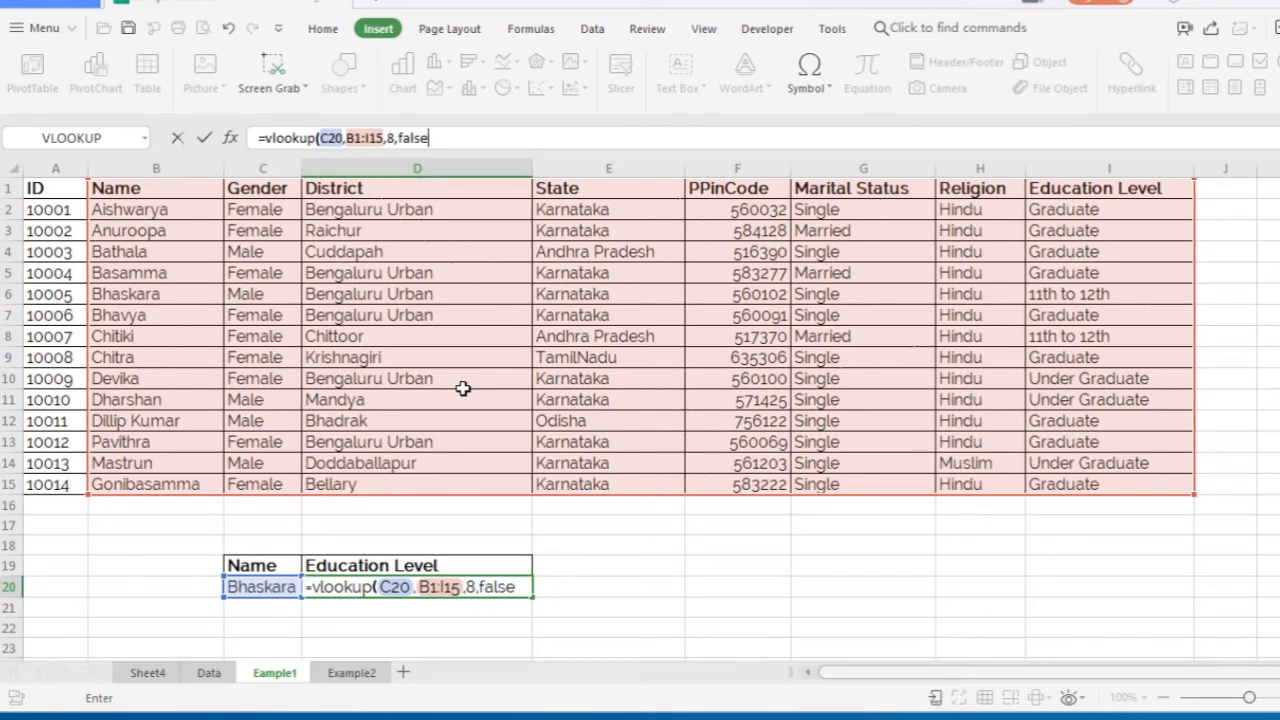
{"action": "type", "text": ")"}
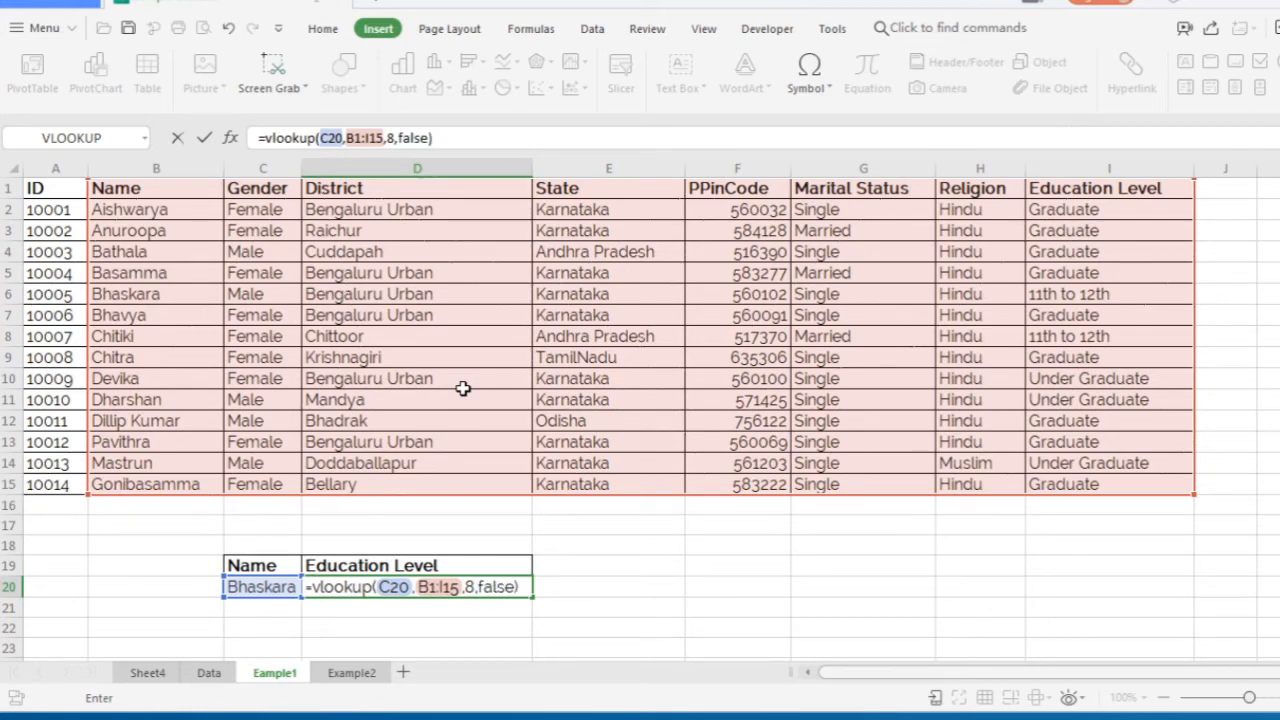
{"action": "key", "text": "Return"}
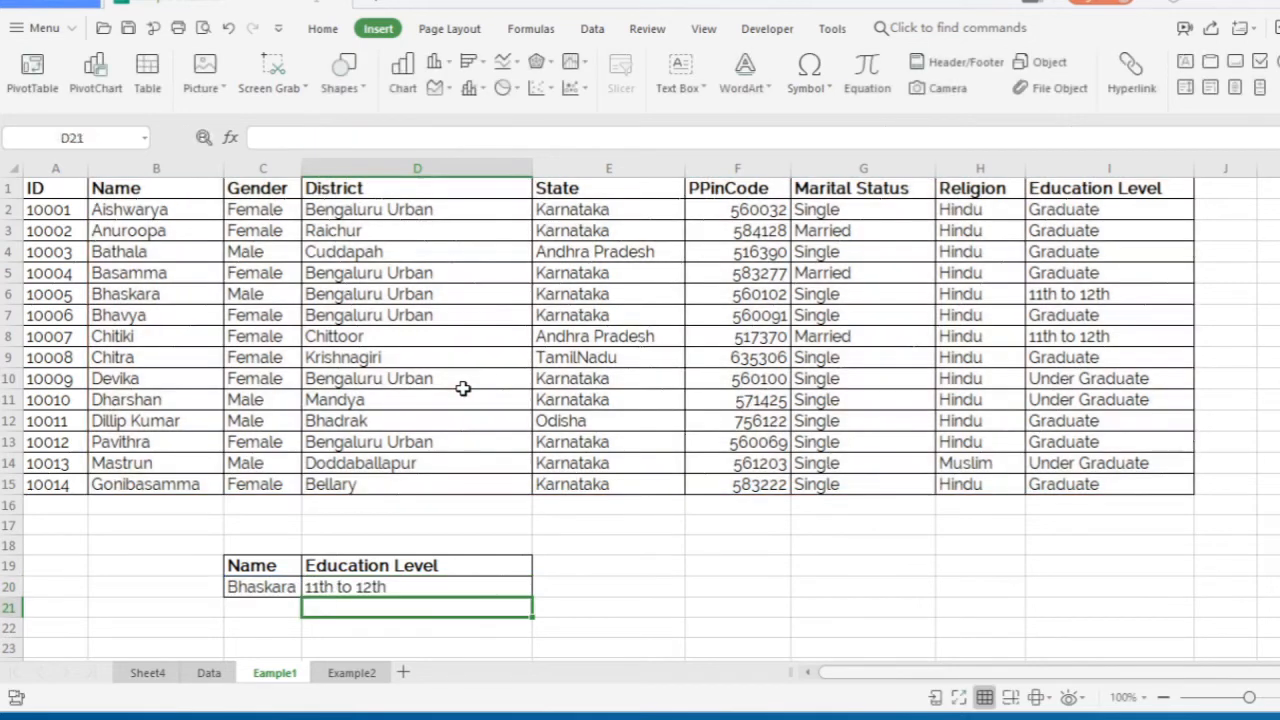
Step: Replace the lookup name in C20 with the name listed in cell B10
{"action": "left_click", "coordinate": [253, 587]}
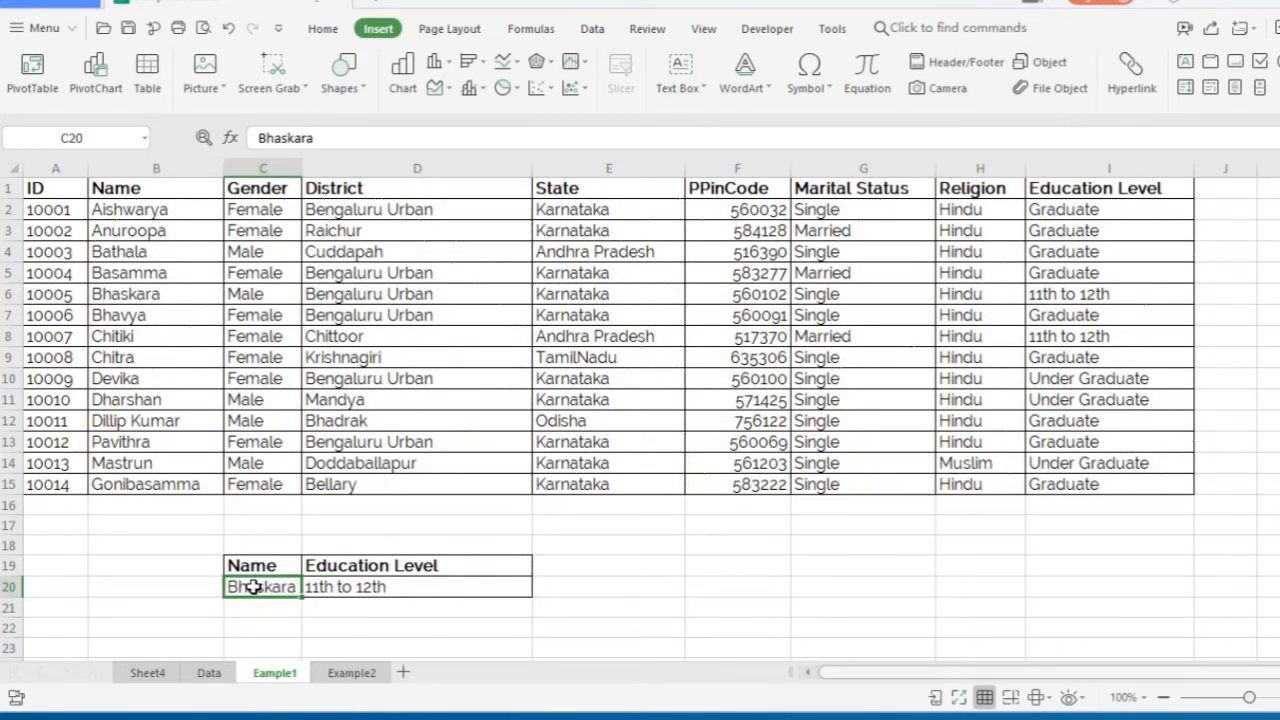
{"action": "type", "text": "De"}
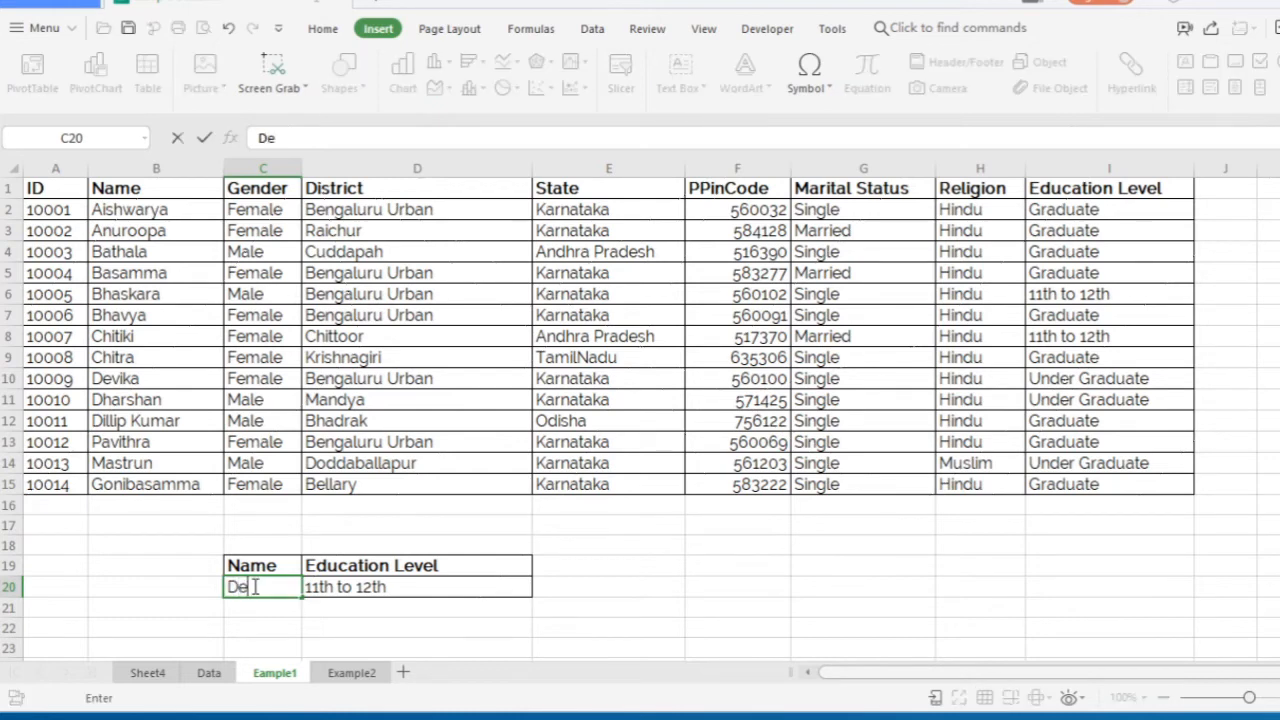
{"action": "type", "text": "vika"}
{"action": "key", "text": "Return"}
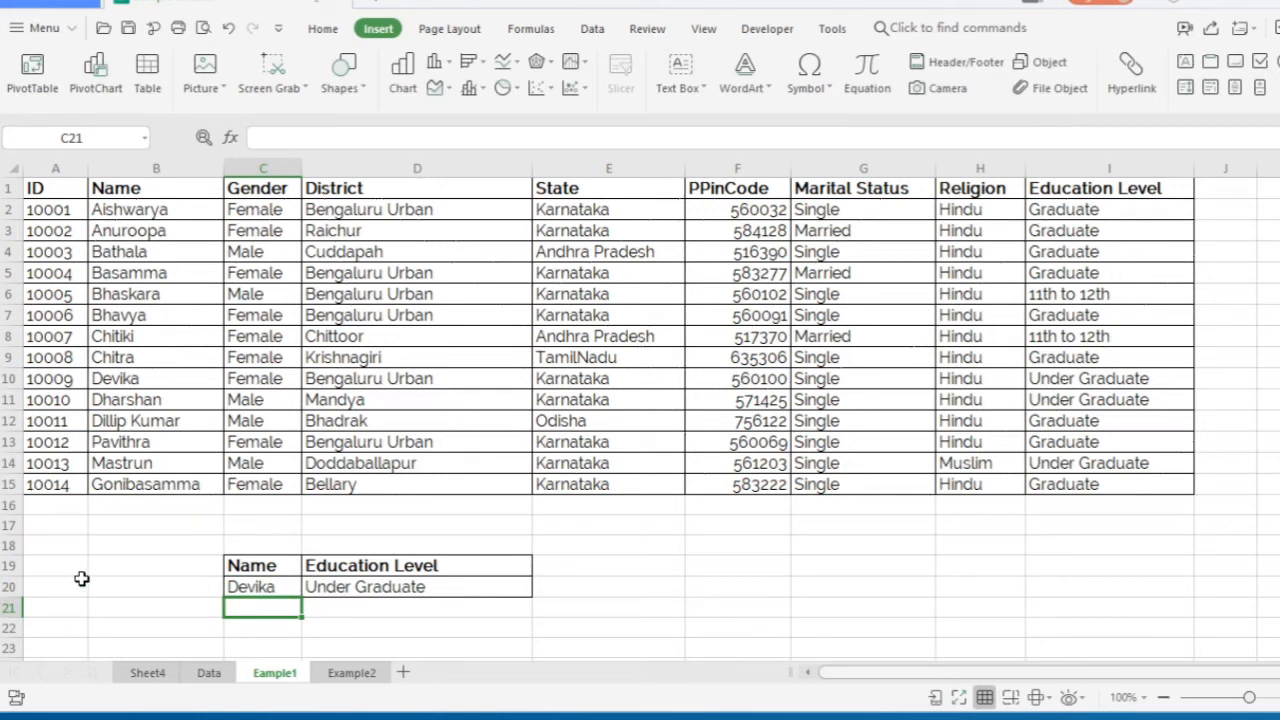
Step: Replace the lookup name in C20 with the name listed in cell B3
{"action": "left_click", "coordinate": [268, 586]}
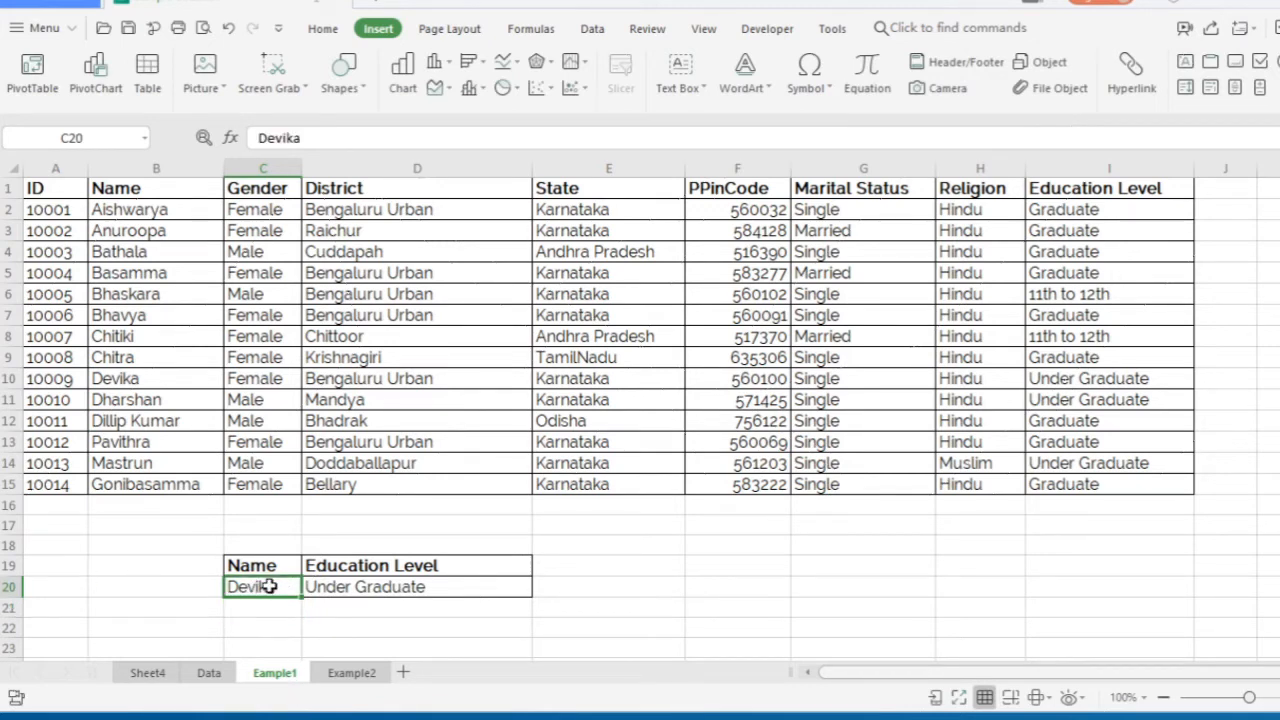
{"action": "type", "text": "Anur"}
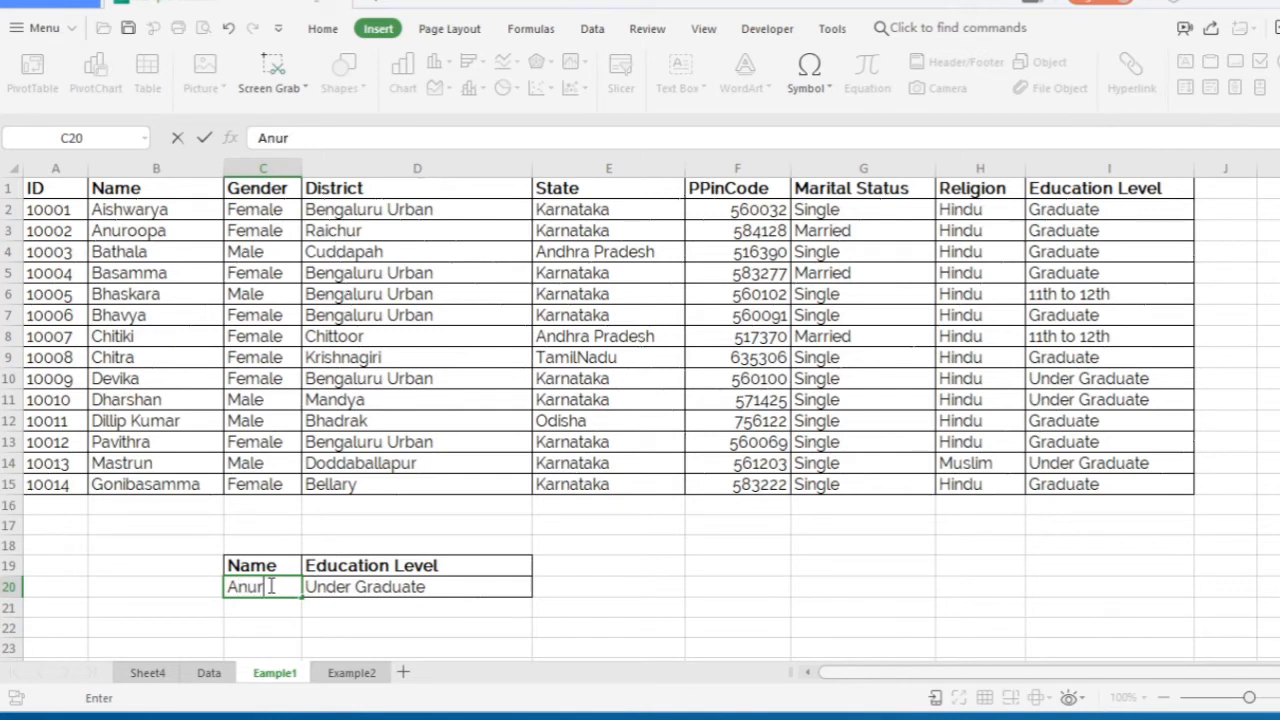
{"action": "type", "text": "oopa"}
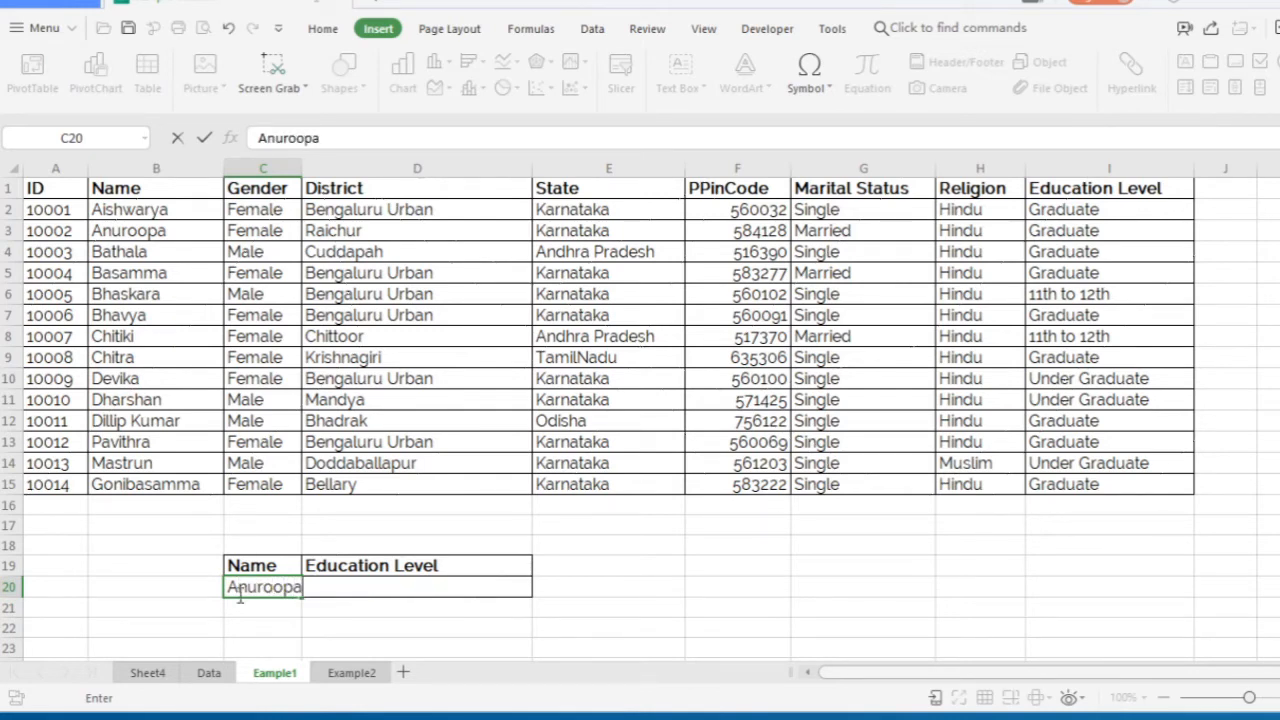
{"action": "key", "text": "Return"}
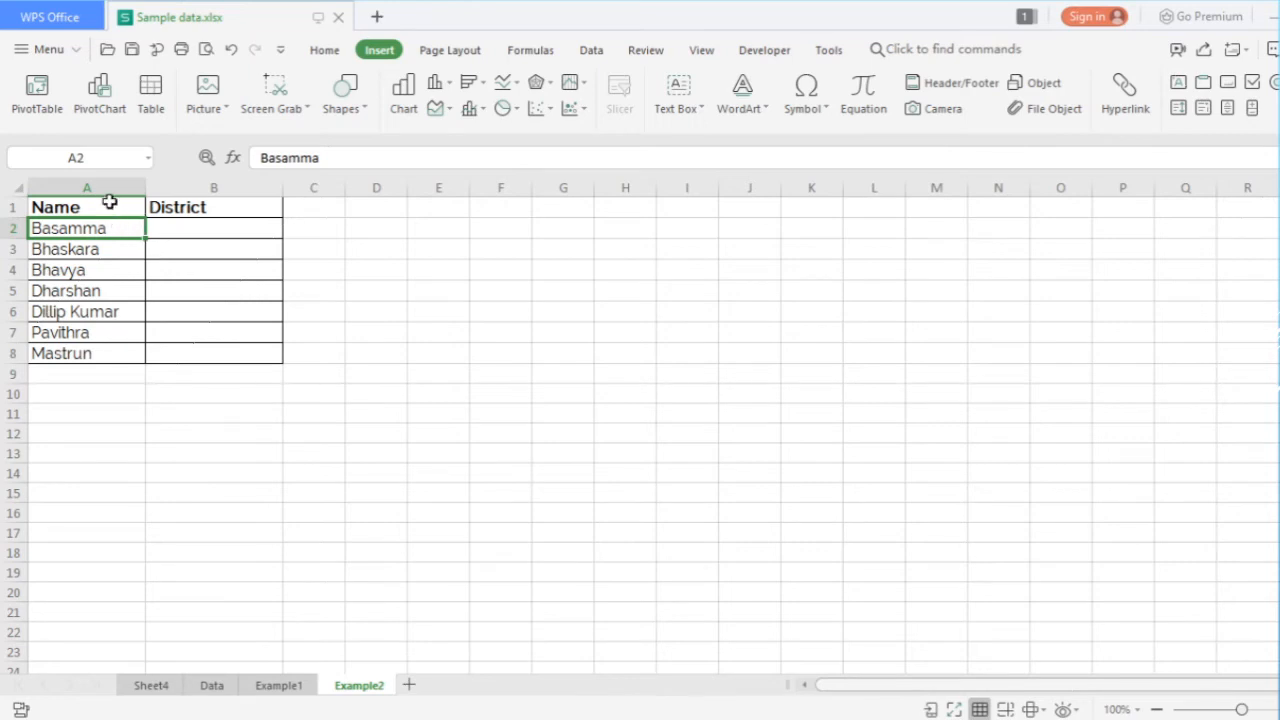
Step: Compare the Name and District columns on the Example2 sheet with the source data table on the Example1 sheet
{"action": "left_click", "coordinate": [192, 213]}
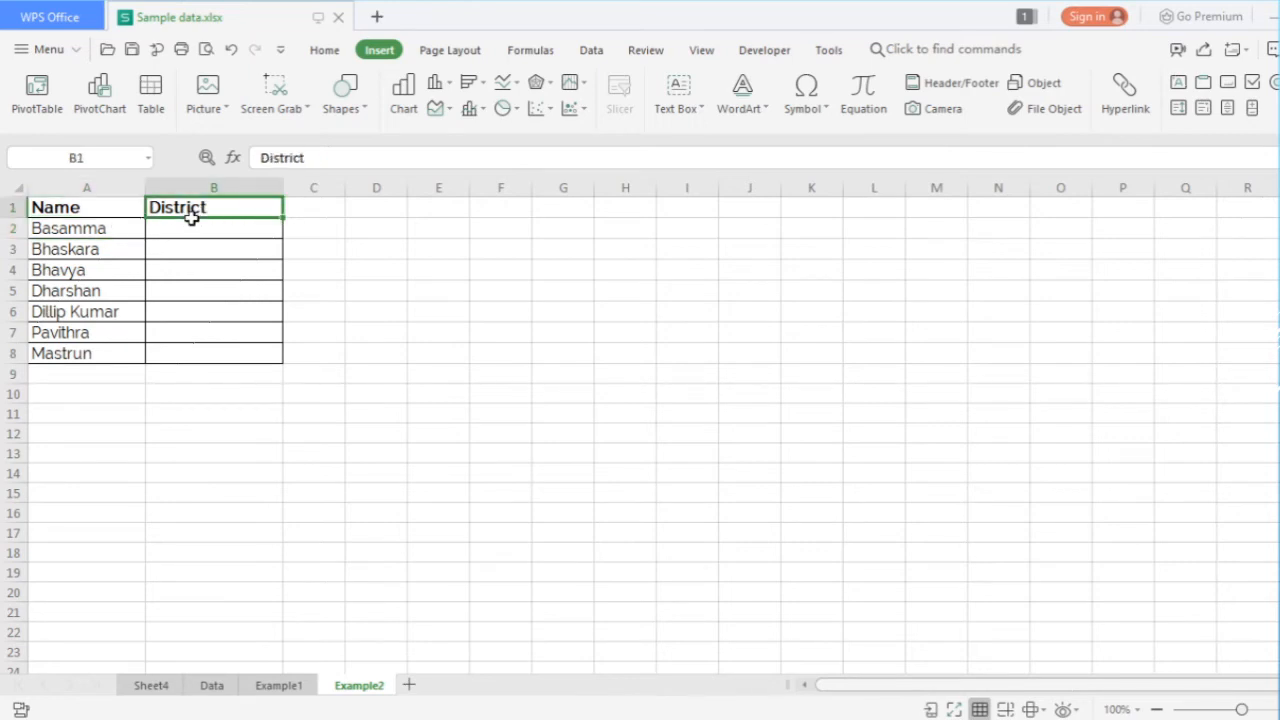
{"action": "left_click", "coordinate": [280, 688]}
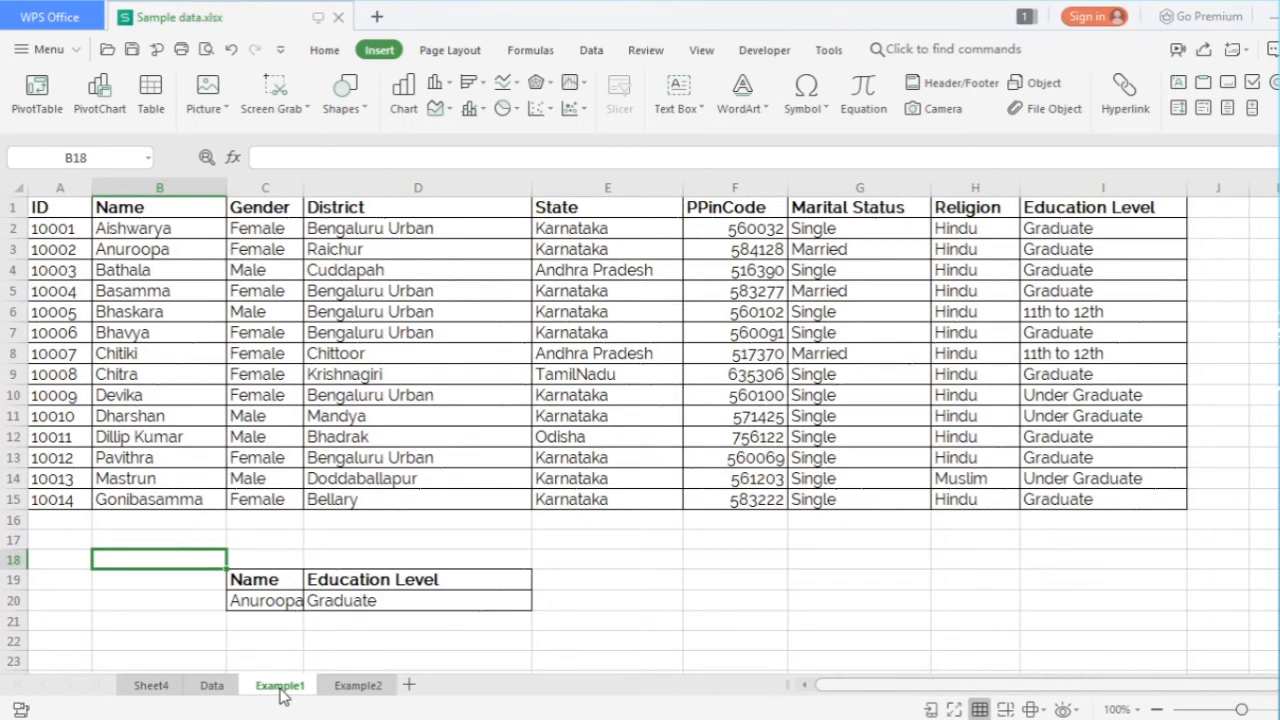
{"action": "left_click", "coordinate": [362, 686]}
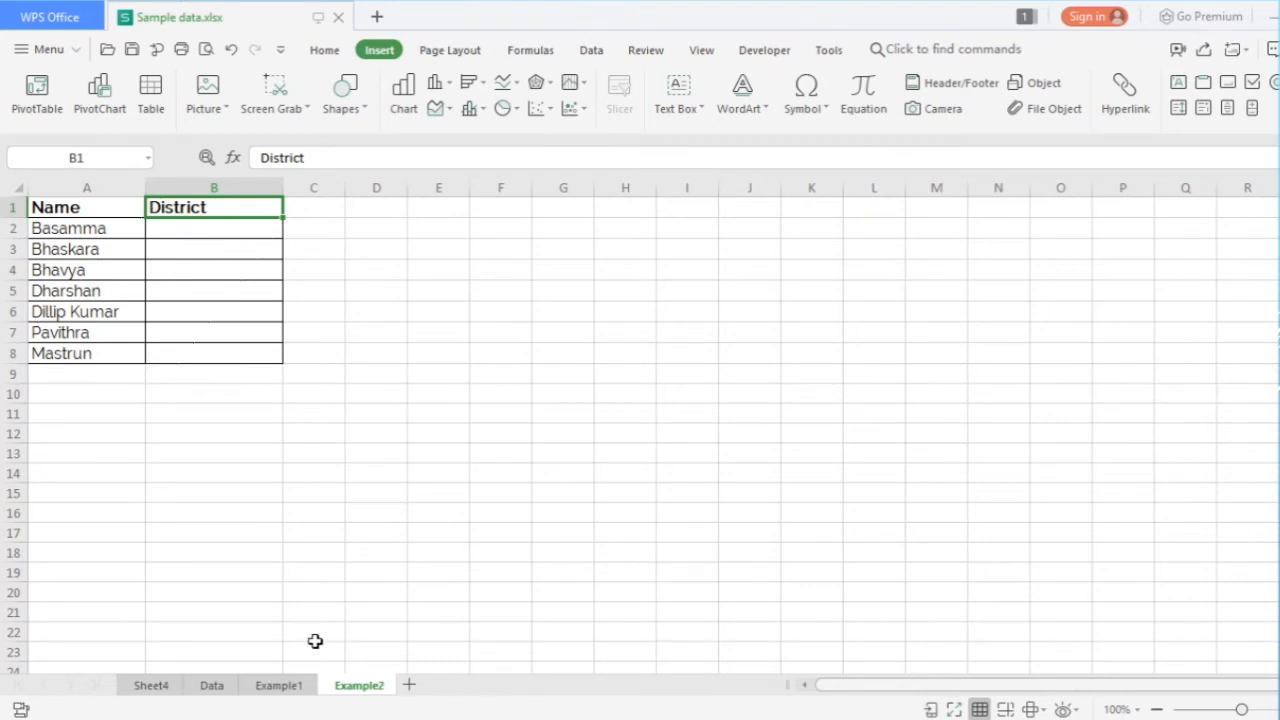
{"action": "left_click", "coordinate": [294, 687]}
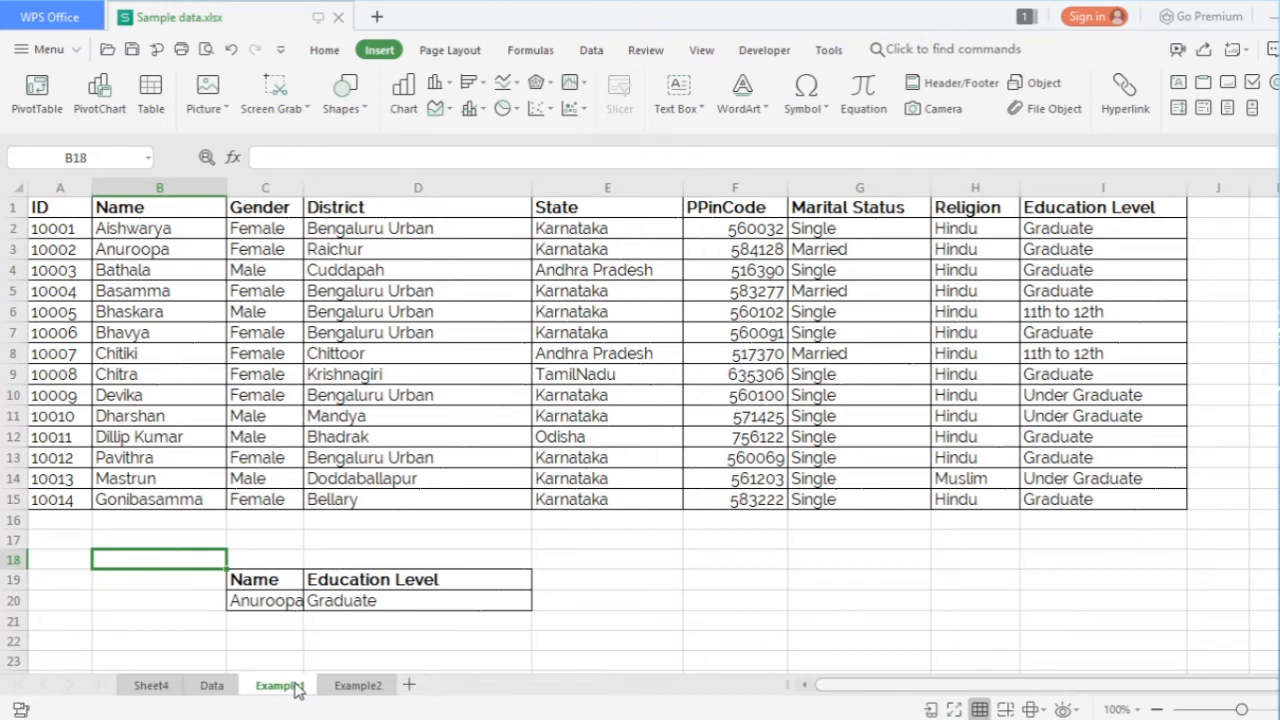
{"action": "left_click", "coordinate": [369, 688]}
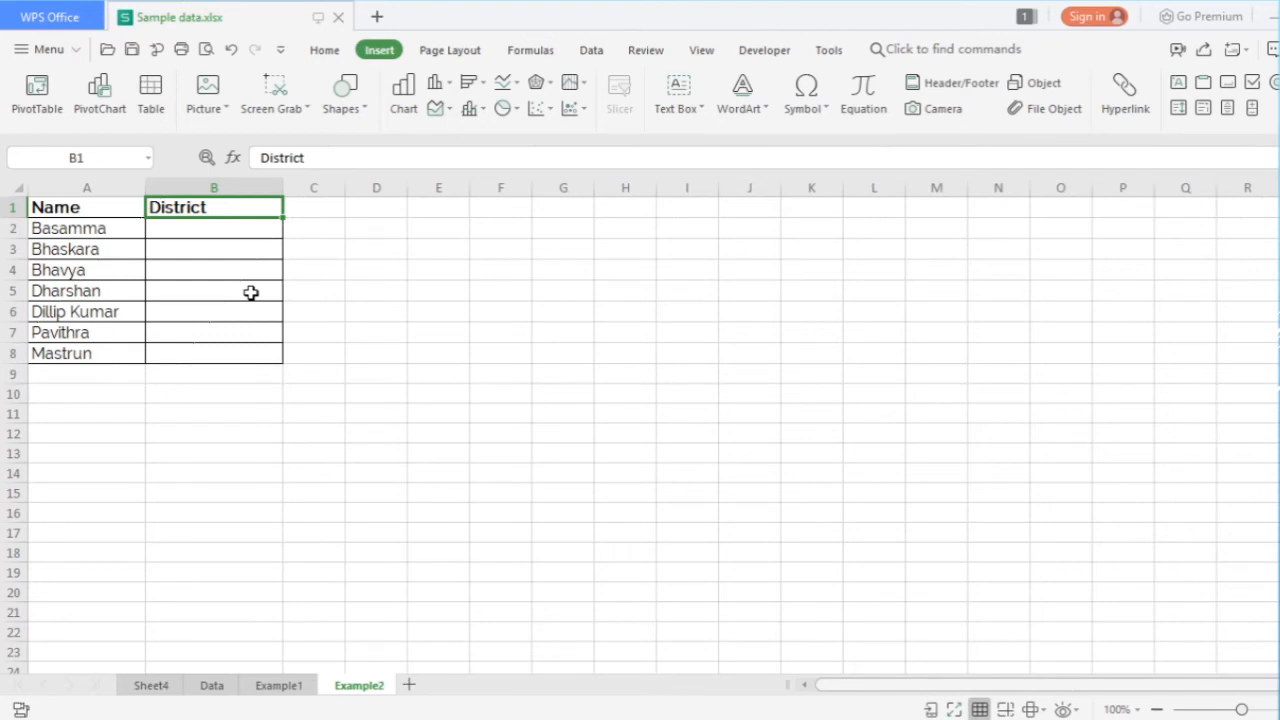
{"action": "left_click", "coordinate": [217, 233]}
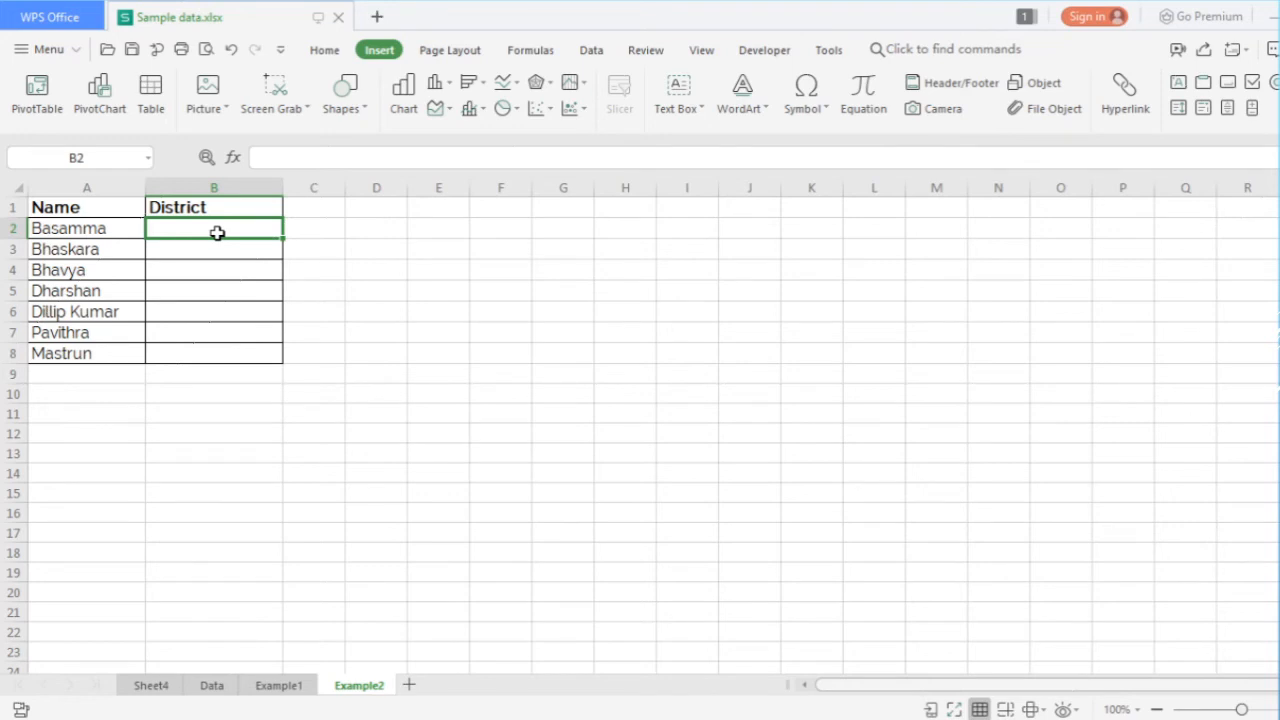
{"action": "left_click", "coordinate": [116, 229]}
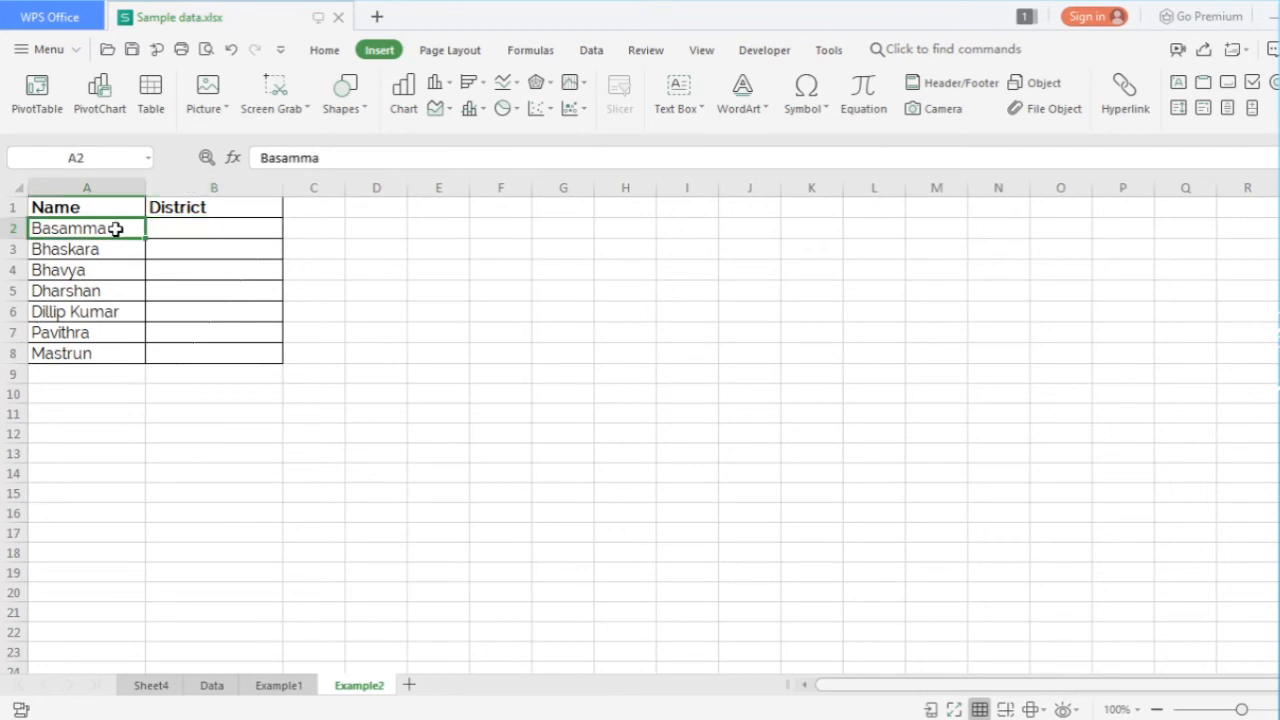
{"action": "left_click", "coordinate": [279, 686]}
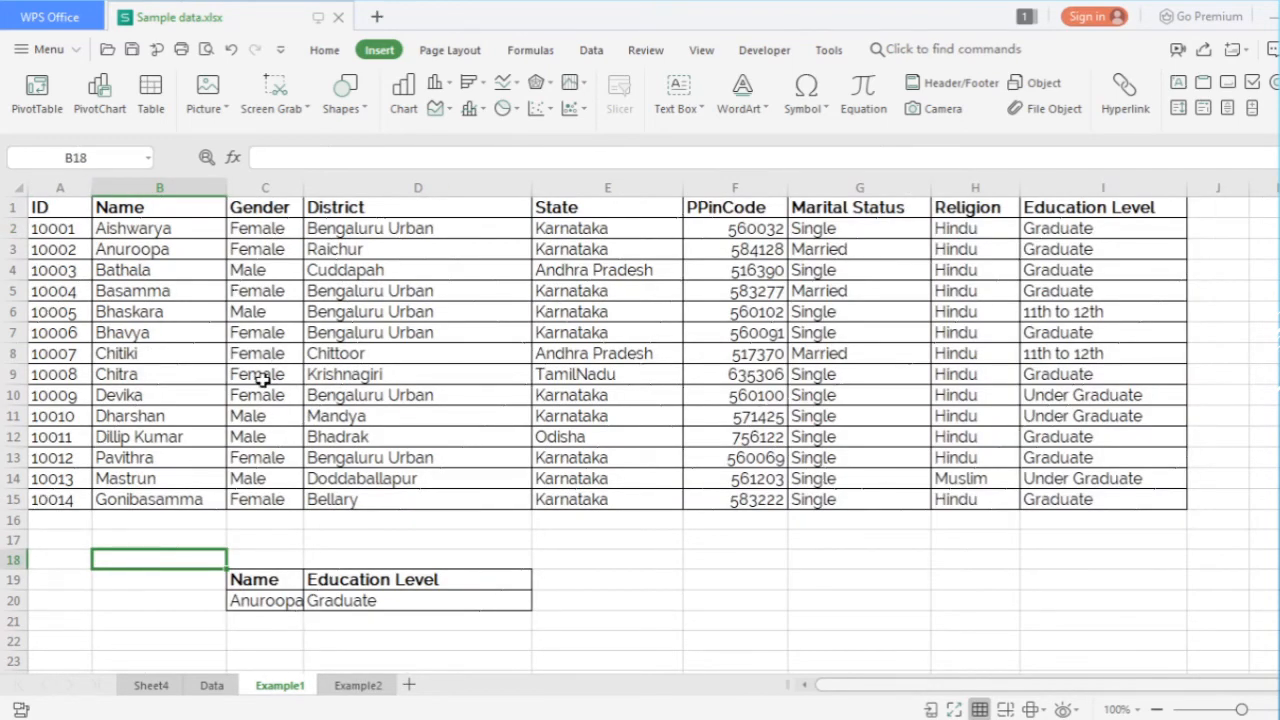
Step: Start a VLOOKUP formula in cell B2 of the Example2 sheet with A2 as the lookup value
{"action": "left_click", "coordinate": [358, 686]}
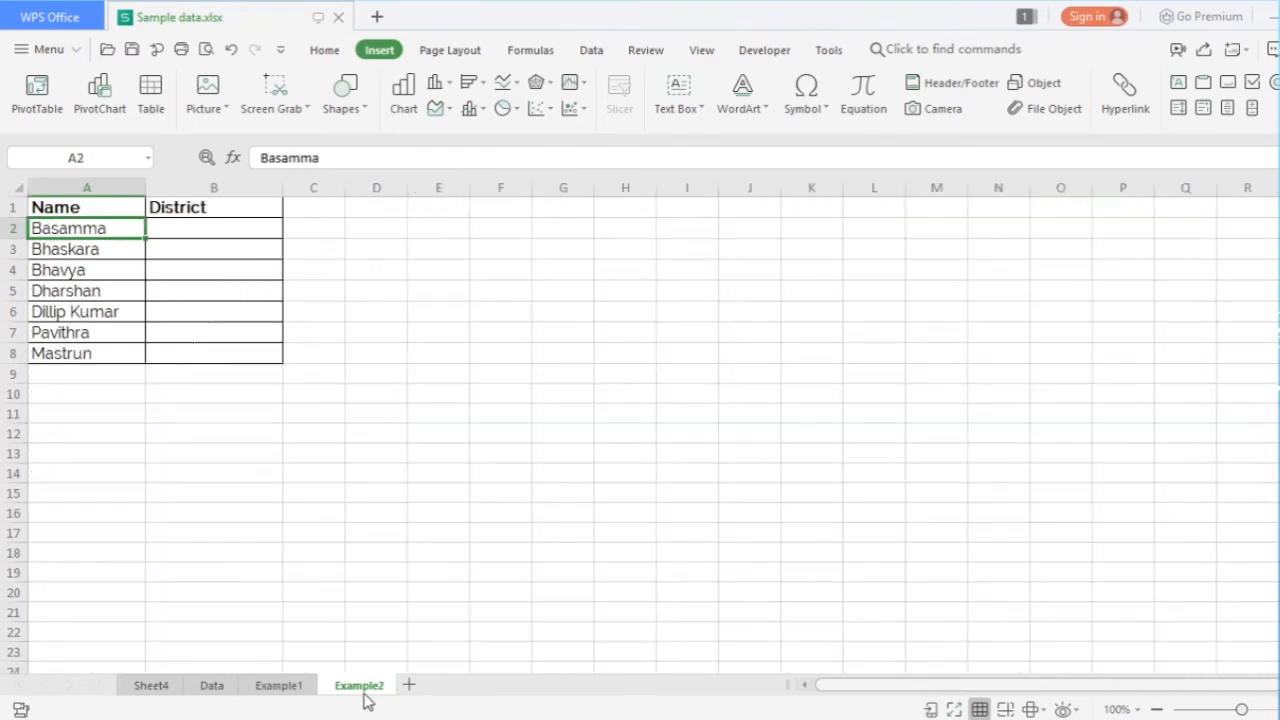
{"action": "left_click", "coordinate": [196, 230]}
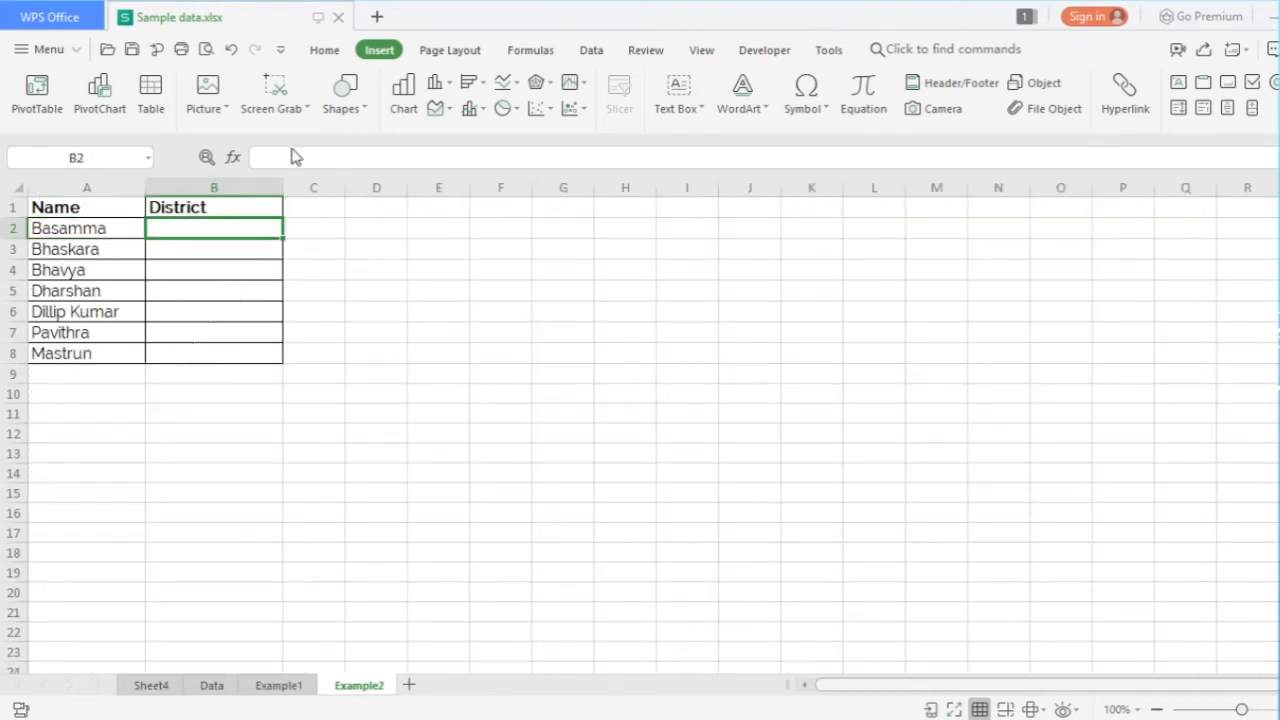
{"action": "left_click", "coordinate": [293, 155]}
{"action": "type", "text": "="}
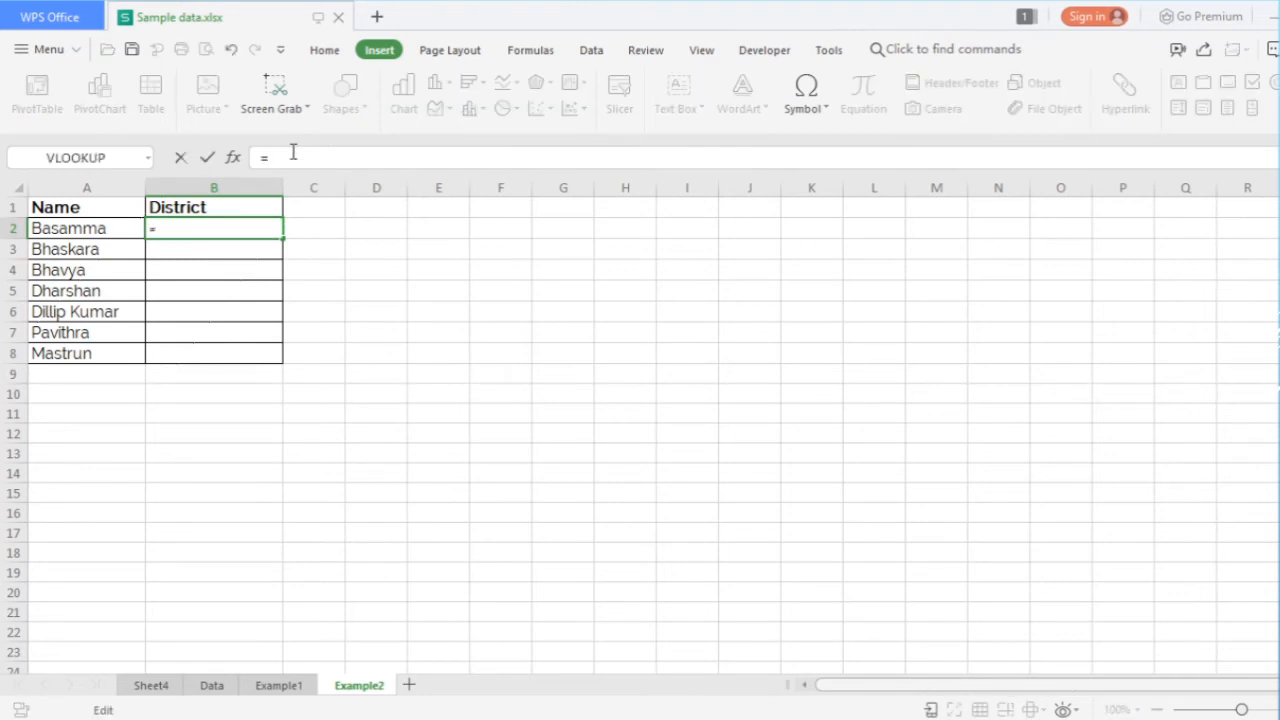
{"action": "type", "text": "vlookup("}
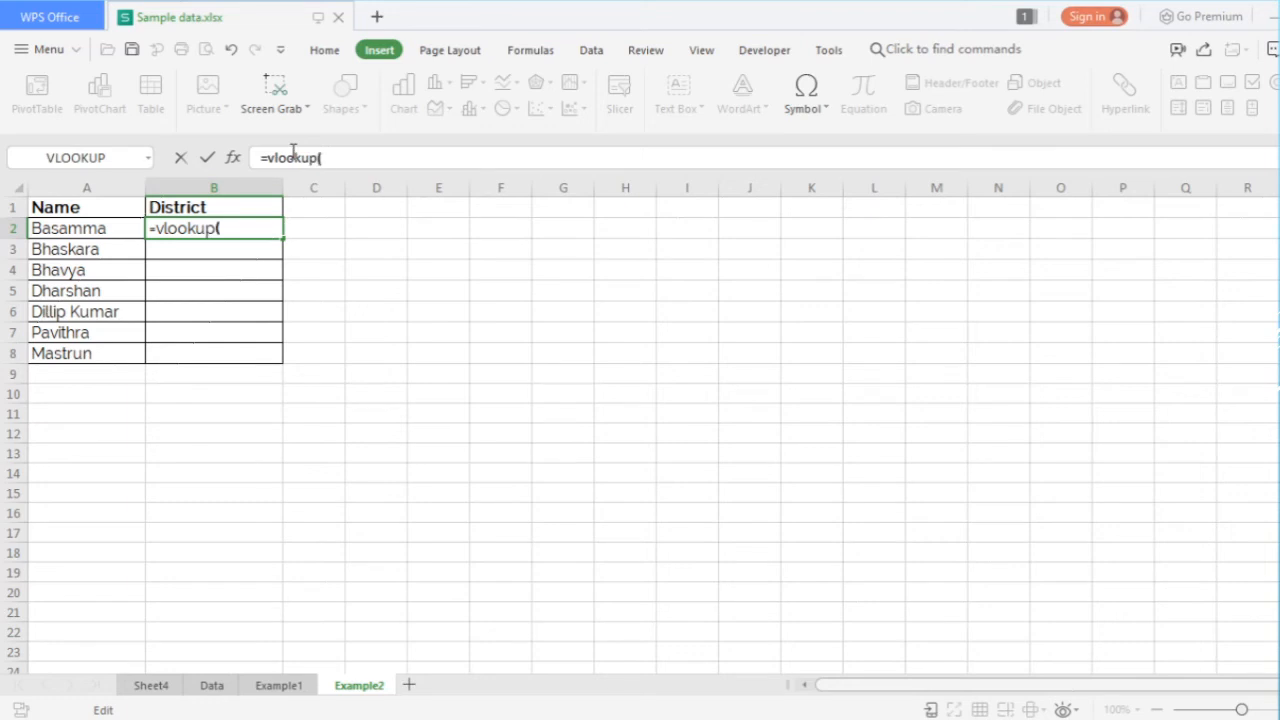
{"action": "left_click", "coordinate": [104, 231]}
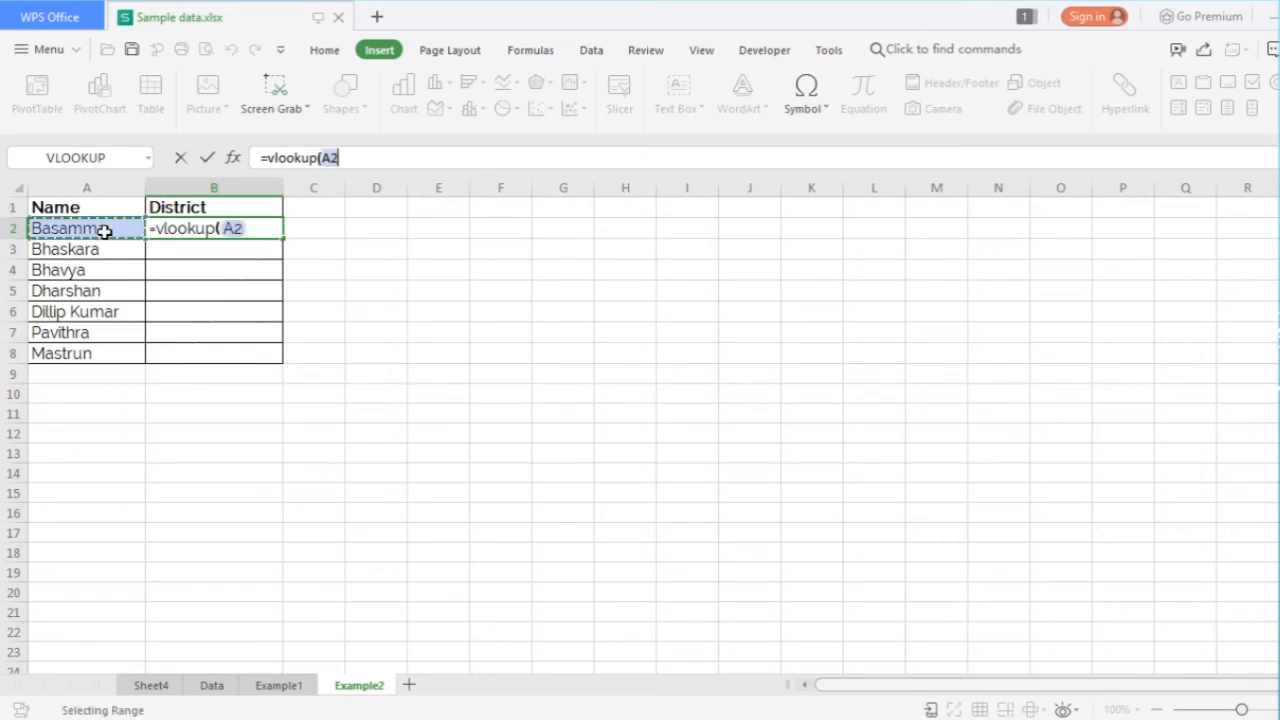
{"action": "type", "text": ","}
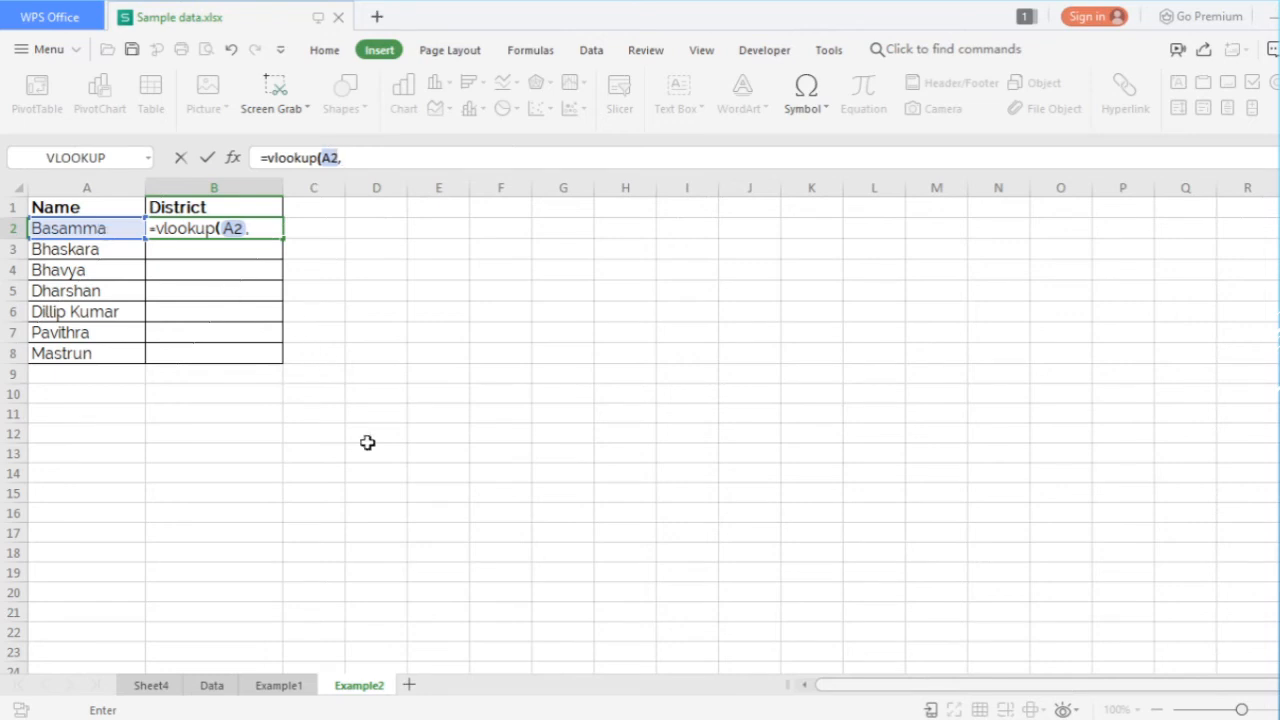
Step: Complete the VLOOKUP in B2 with table range Example1!B1:I15, column index 3 and exact match FALSE
{"action": "left_click", "coordinate": [279, 686]}
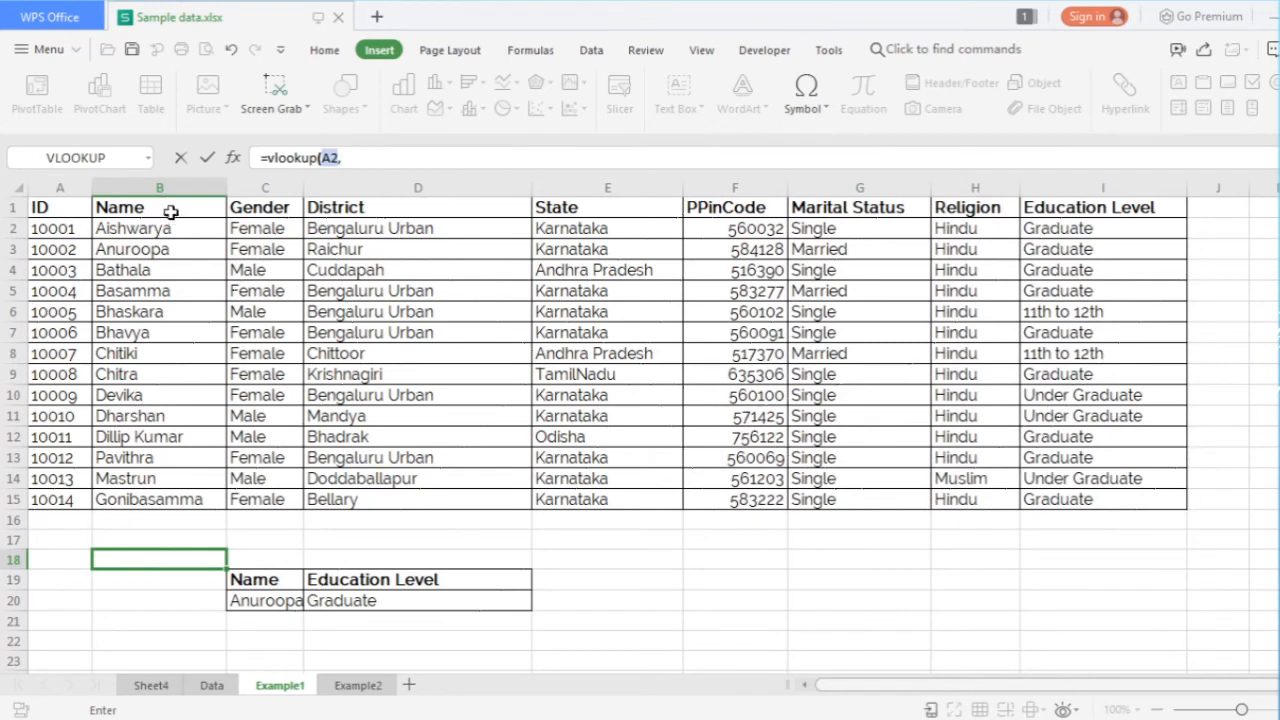
{"action": "left_click_drag", "start_coordinate": [170, 208], "coordinate": [1127, 498]}
{"action": "type", "text": ","}
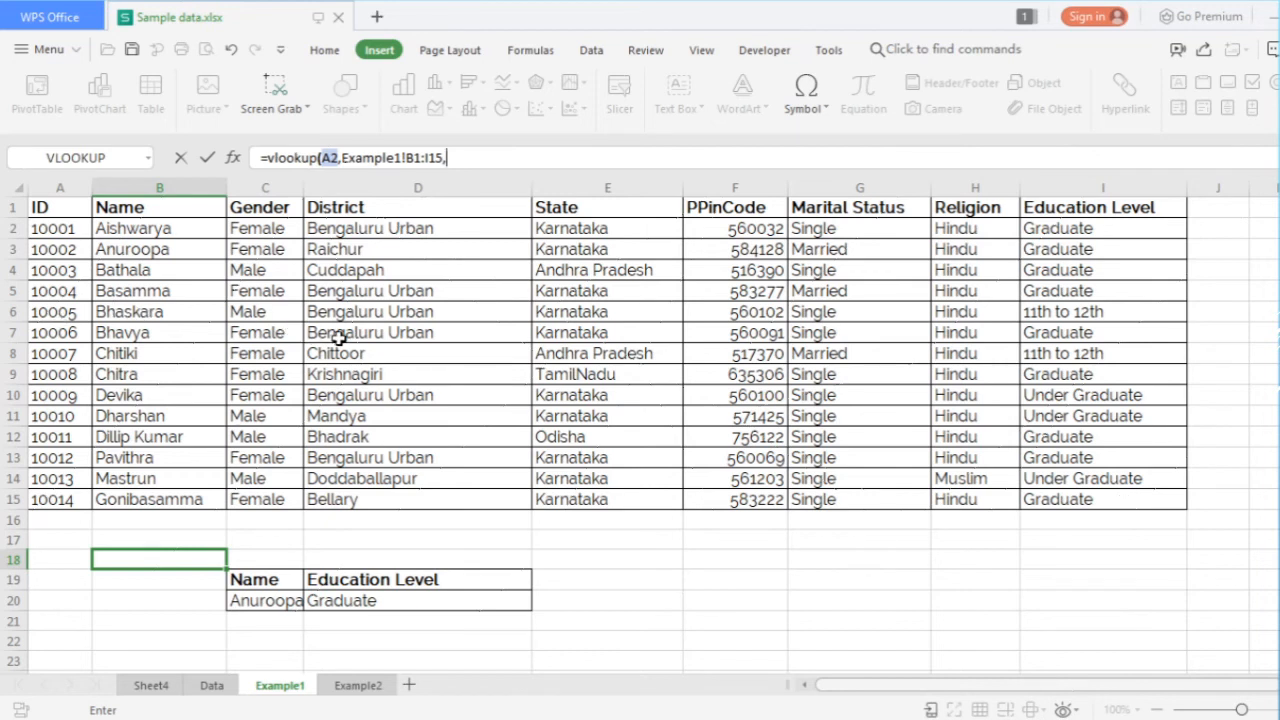
{"action": "type", "text": "3,false)"}
{"action": "key", "text": "Return"}
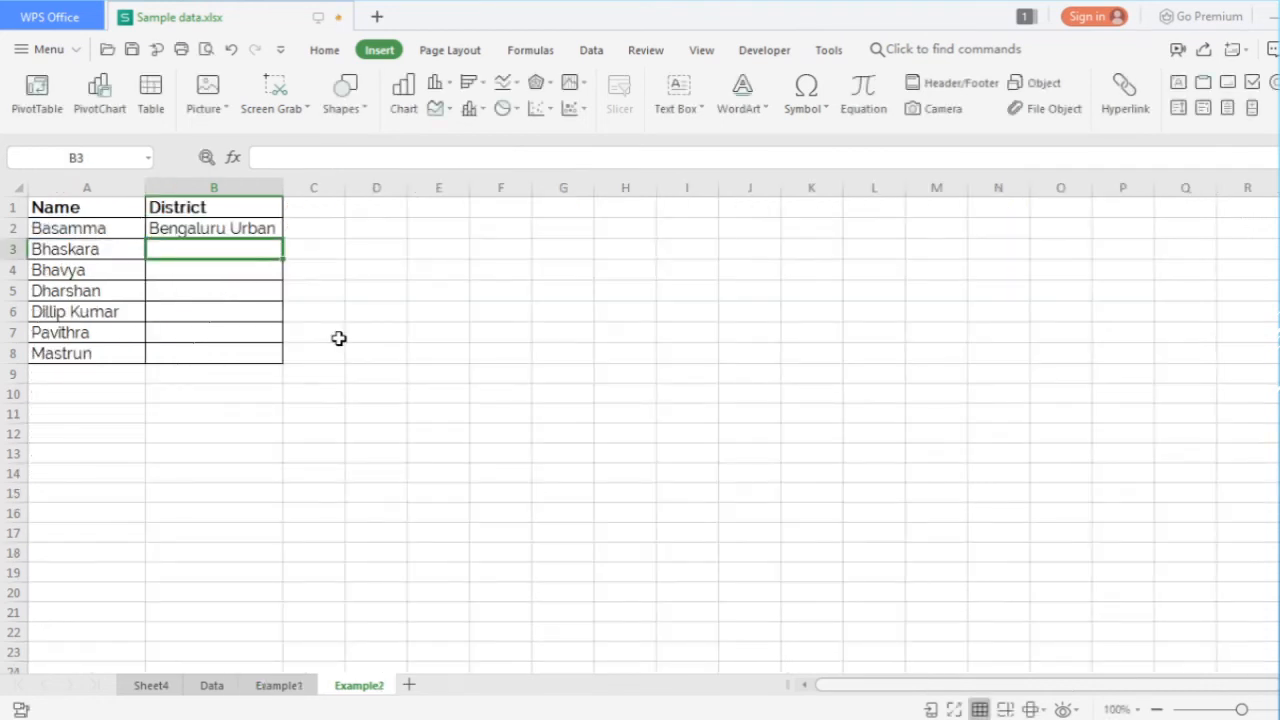
Step: Lock the rows of the table range in B2's VLOOKUP as Example1!B$1:I$15 and fill the formula down to B8
{"action": "left_click", "coordinate": [233, 228]}
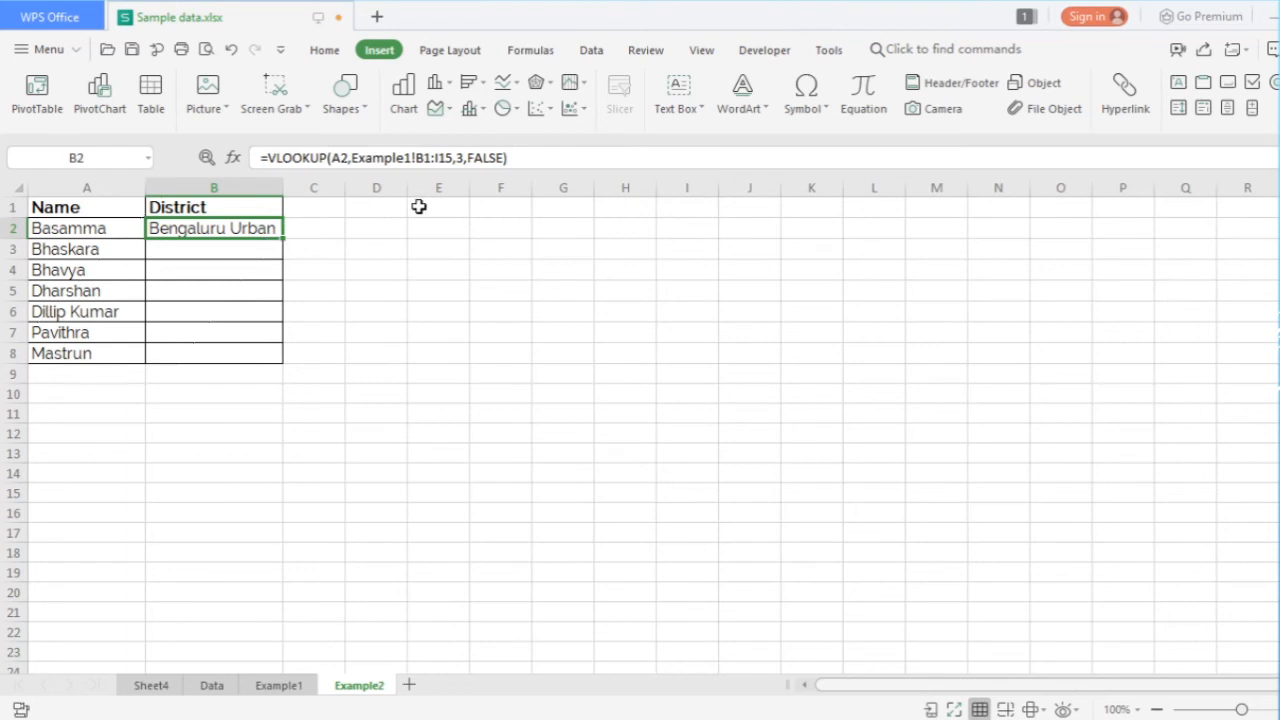
{"action": "left_click", "coordinate": [427, 160]}
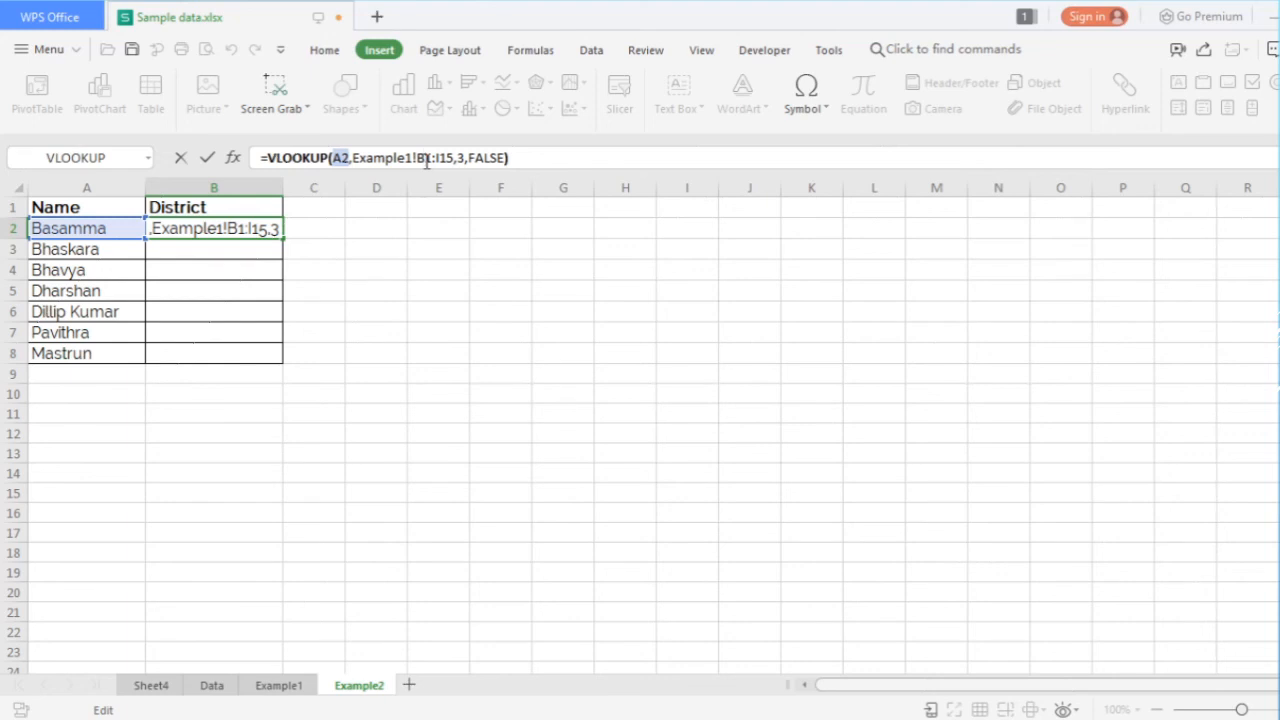
{"action": "type", "text": "$"}
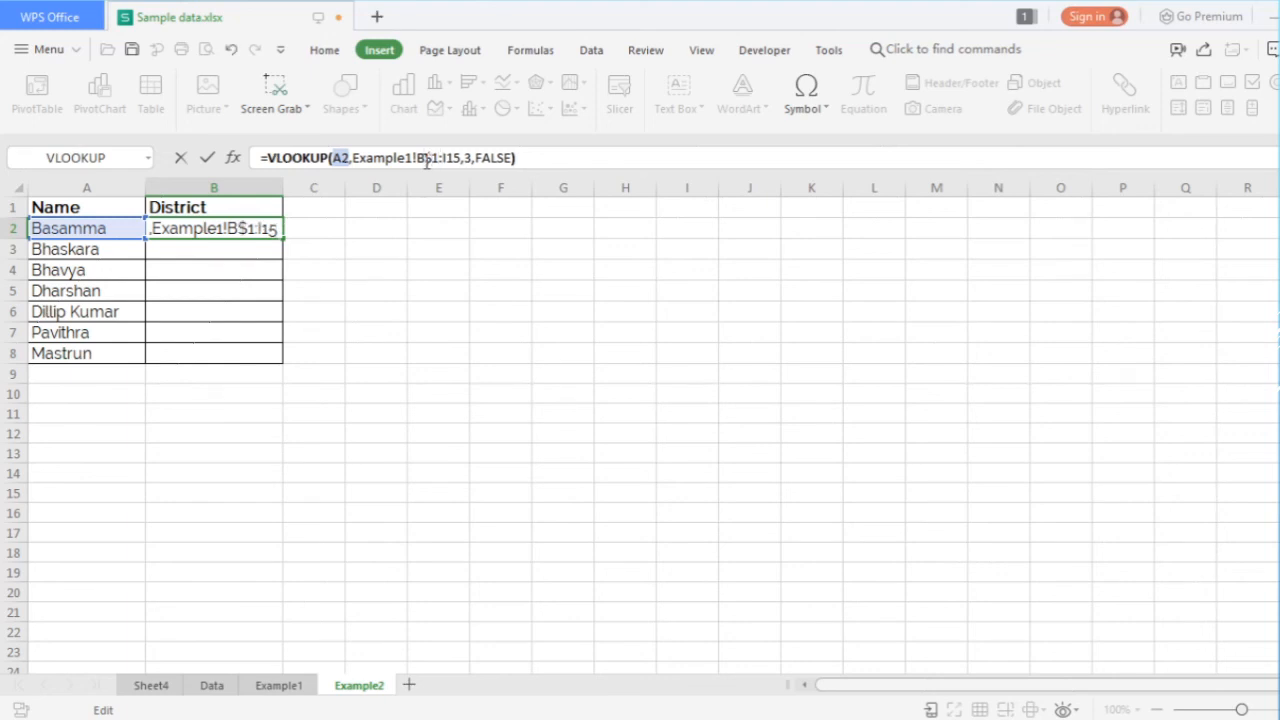
{"action": "key", "text": "Right"}
{"action": "key", "text": "Right"}
{"action": "type", "text": "$"}
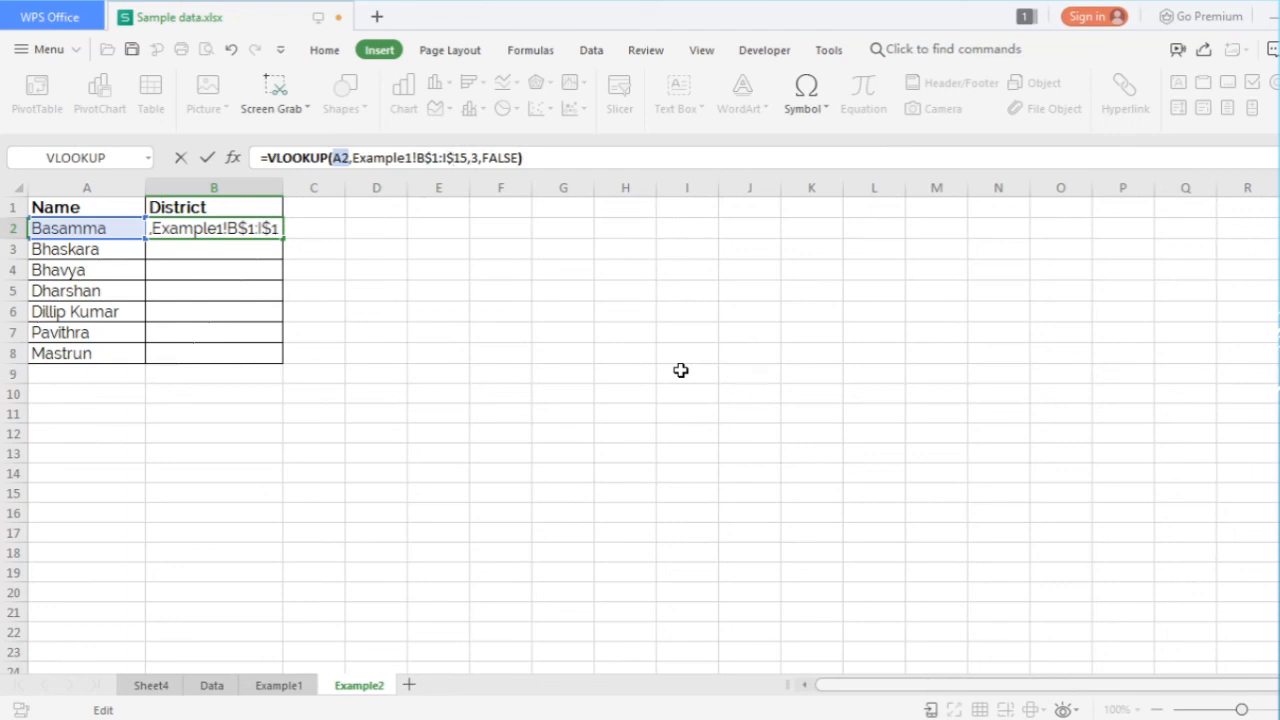
{"action": "key", "text": "Return"}
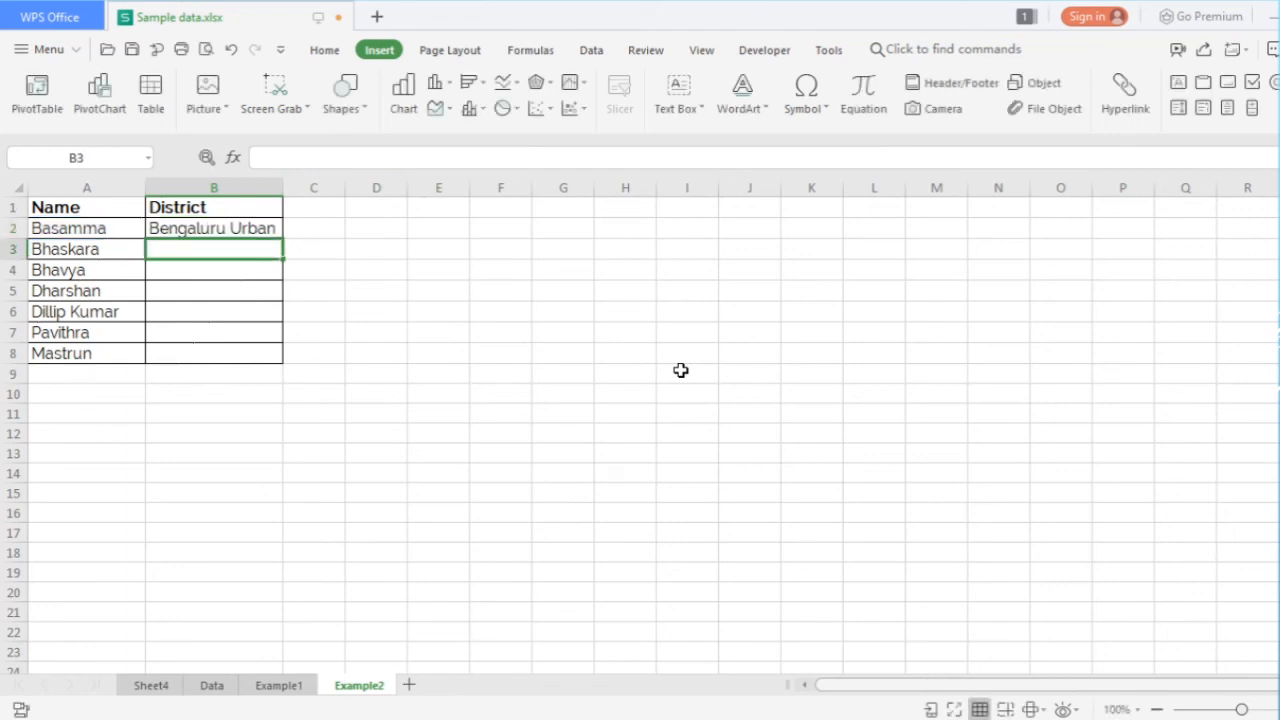
{"action": "left_click", "coordinate": [224, 232]}
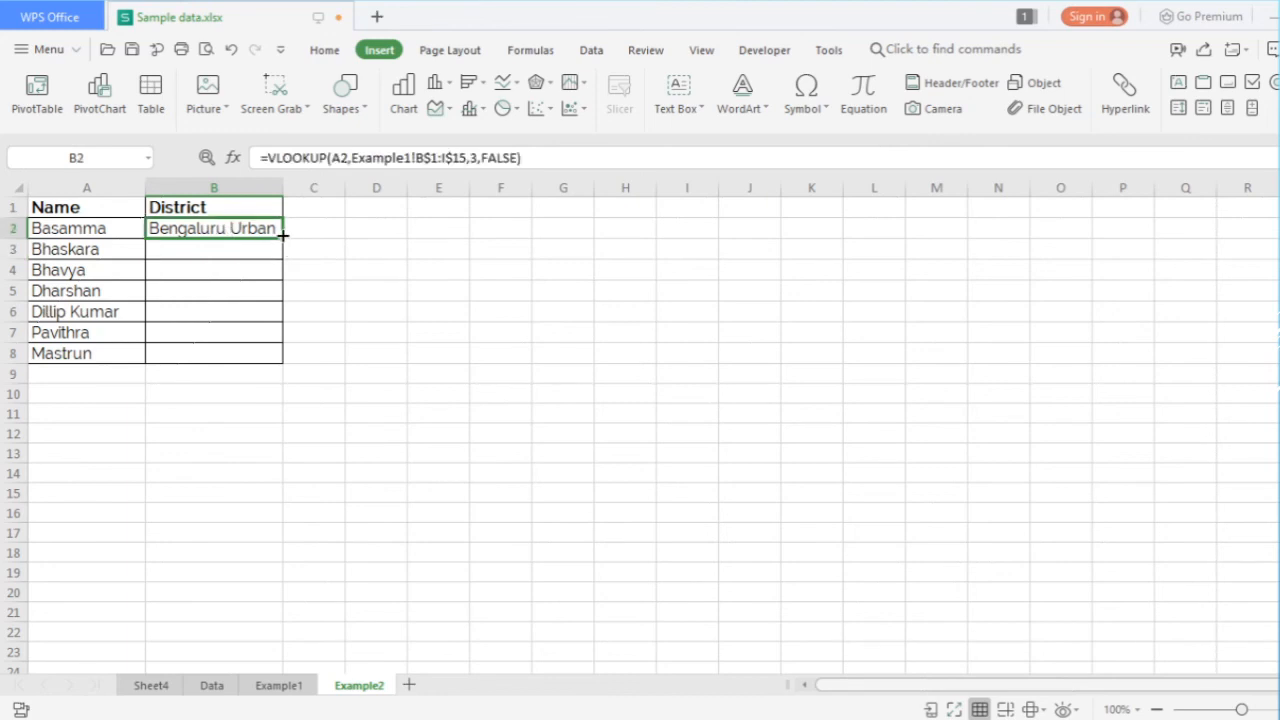
{"action": "double_click", "coordinate": [284, 237]}
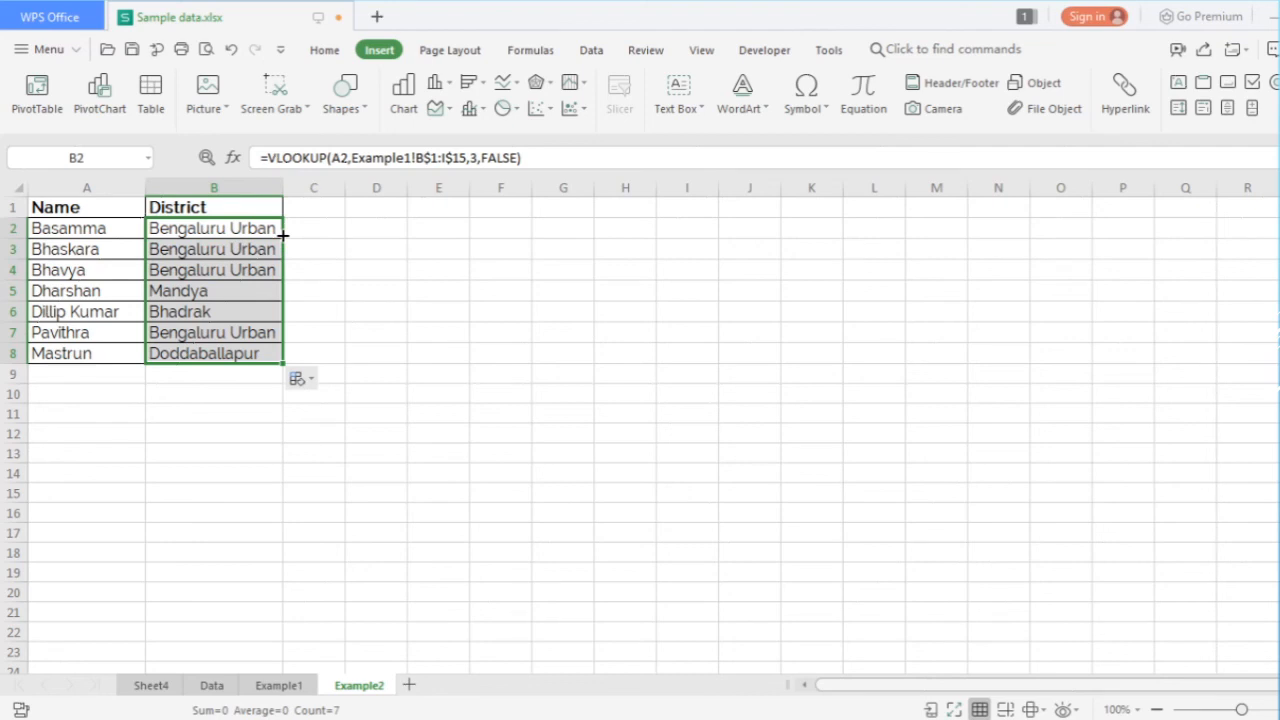